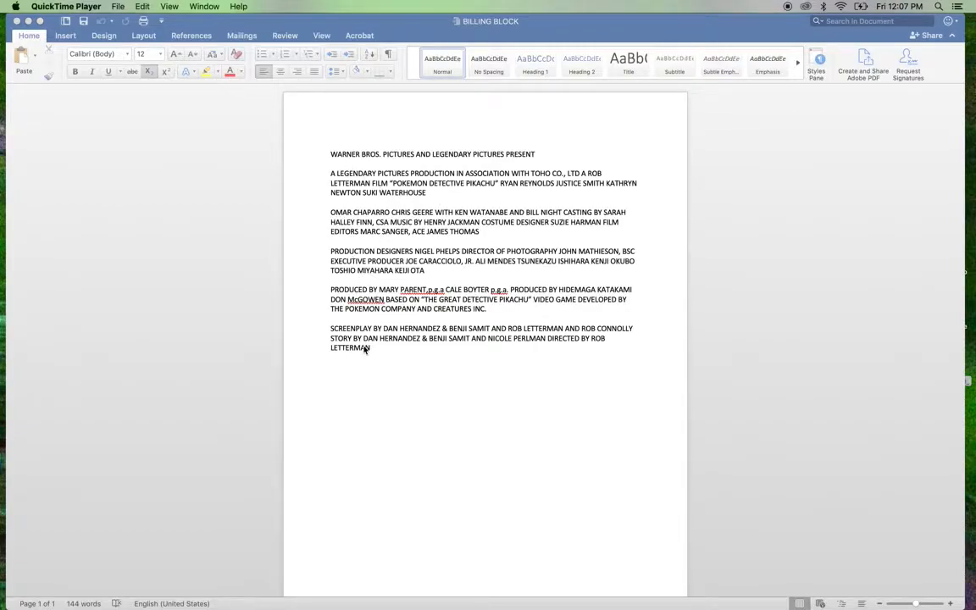
Step: Switch to InDesign and view the full width of the existing billing block and its text frame on the poster page
{"action": "mouse_move", "coordinate": [486, 595]}
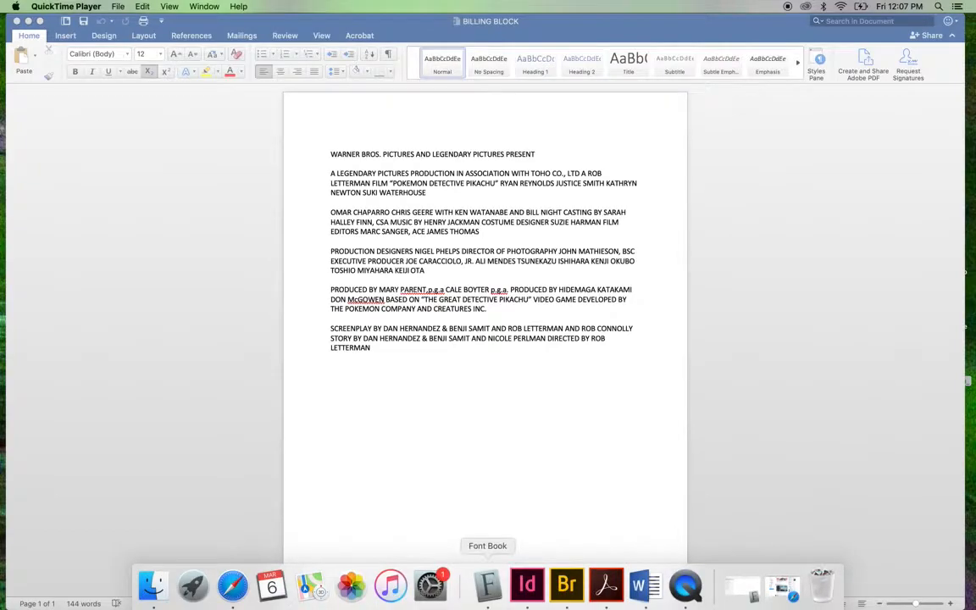
{"action": "left_click", "coordinate": [529, 593]}
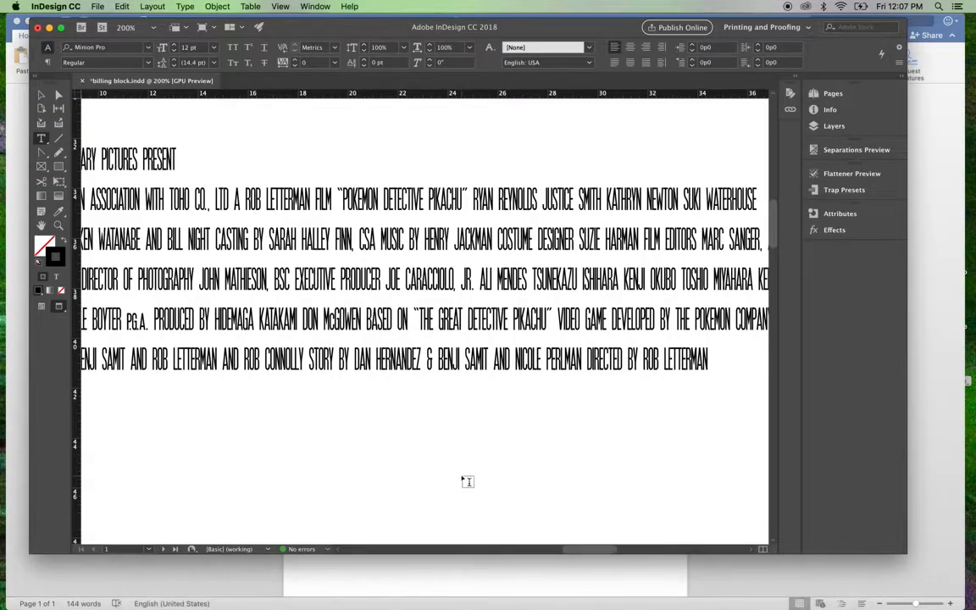
{"action": "key", "text": "super+minus"}
{"action": "key", "text": "super+minus"}
{"action": "key", "text": "super+minus"}
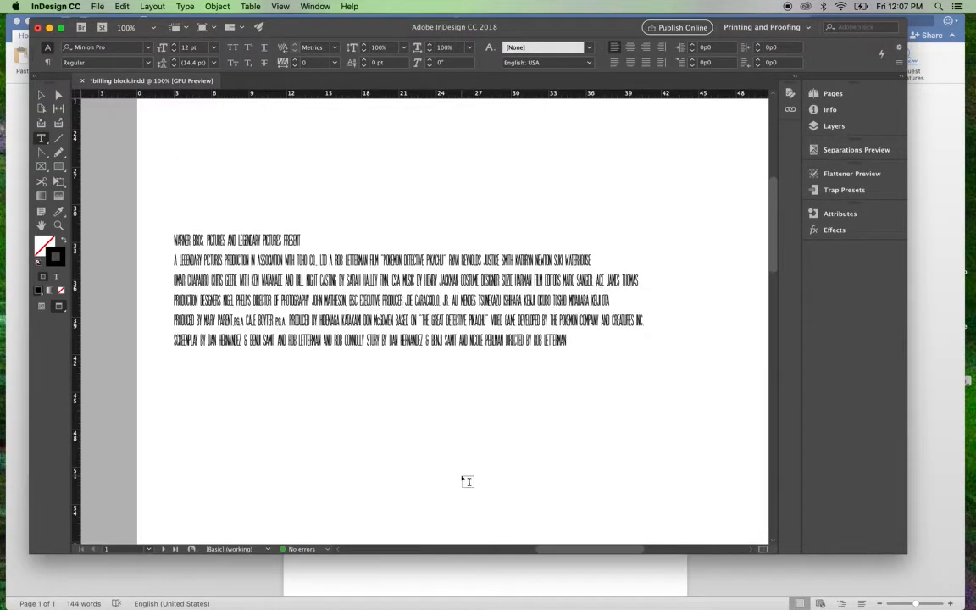
{"action": "key", "text": "super+minus"}
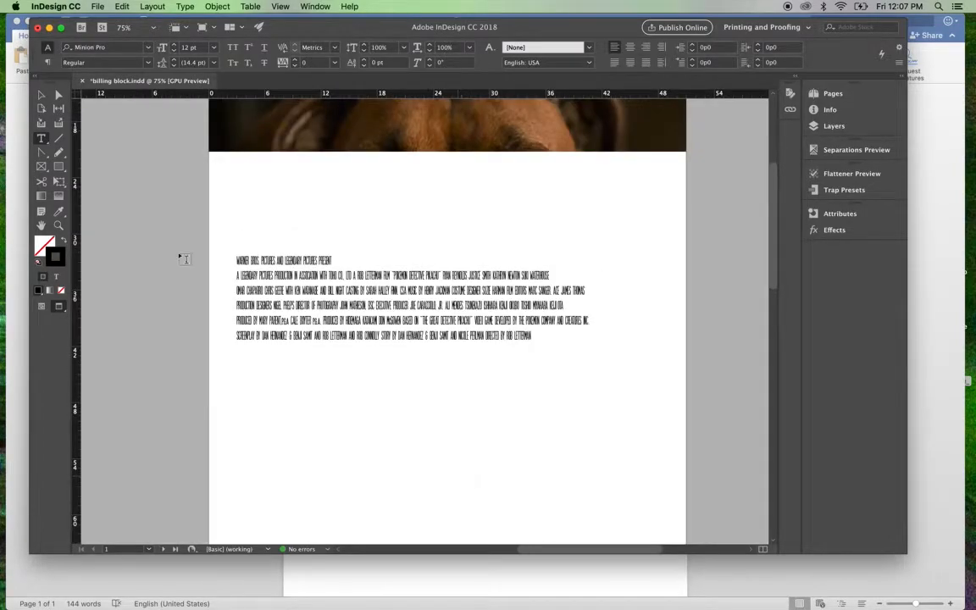
{"action": "left_click", "coordinate": [39, 95]}
{"action": "left_click", "coordinate": [386, 305]}
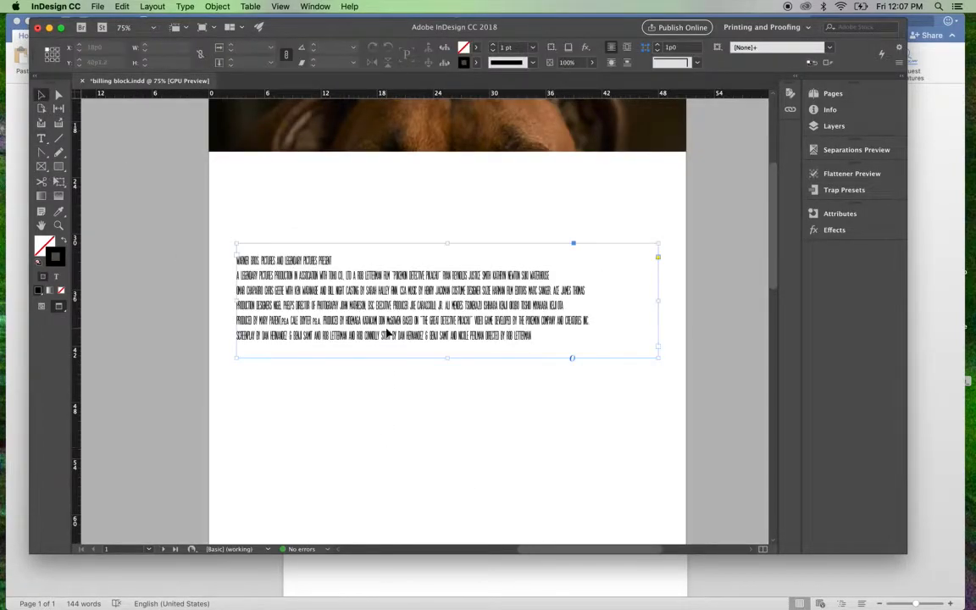
{"action": "left_click", "coordinate": [362, 469]}
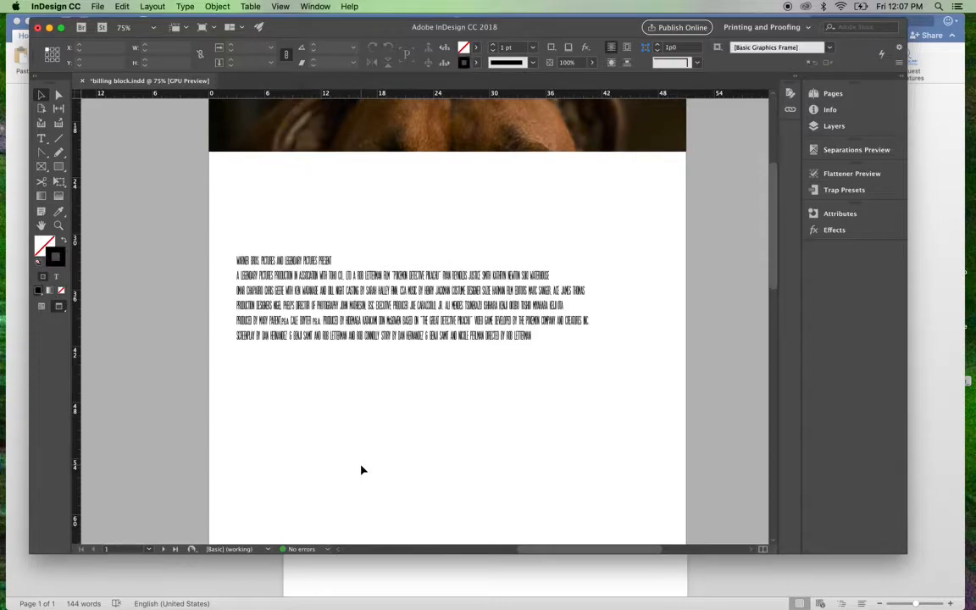
Step: Place the BILLING BLOCK Word document below the existing credits in a text frame about 44p7 wide and 20p2 high
{"action": "left_click", "coordinate": [97, 7]}
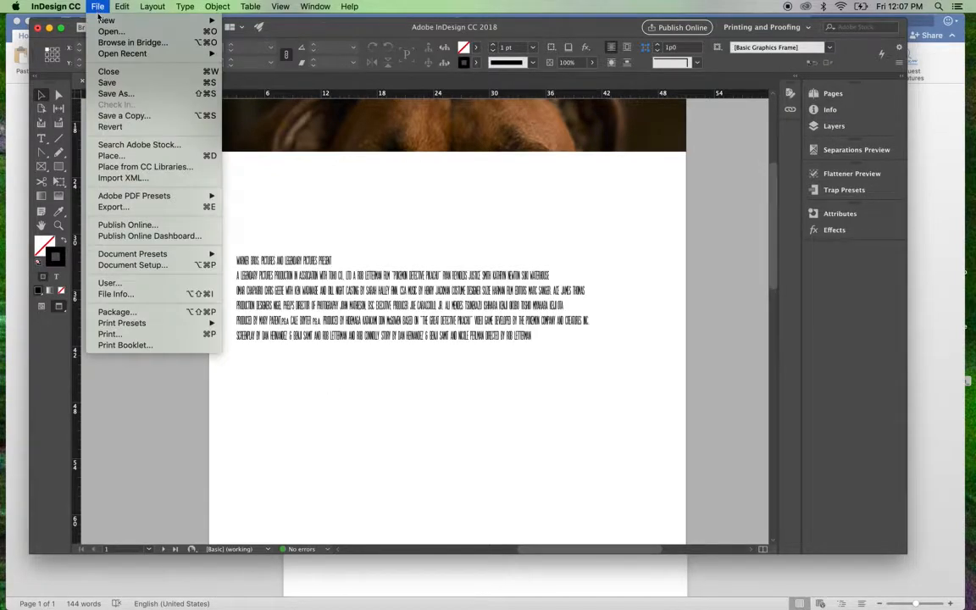
{"action": "left_click", "coordinate": [123, 158]}
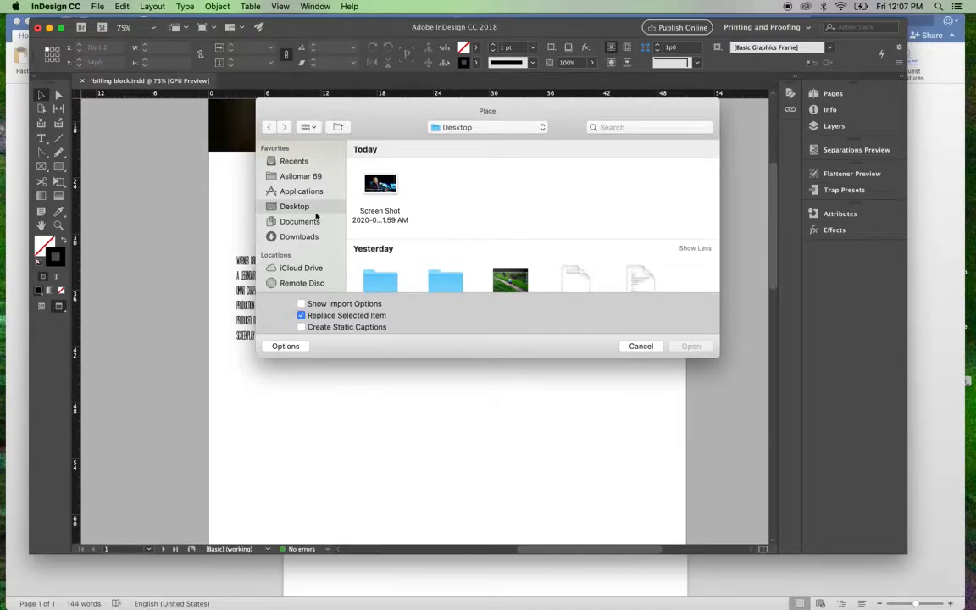
{"action": "left_click", "coordinate": [658, 127]}
{"action": "type", "text": "billing block"}
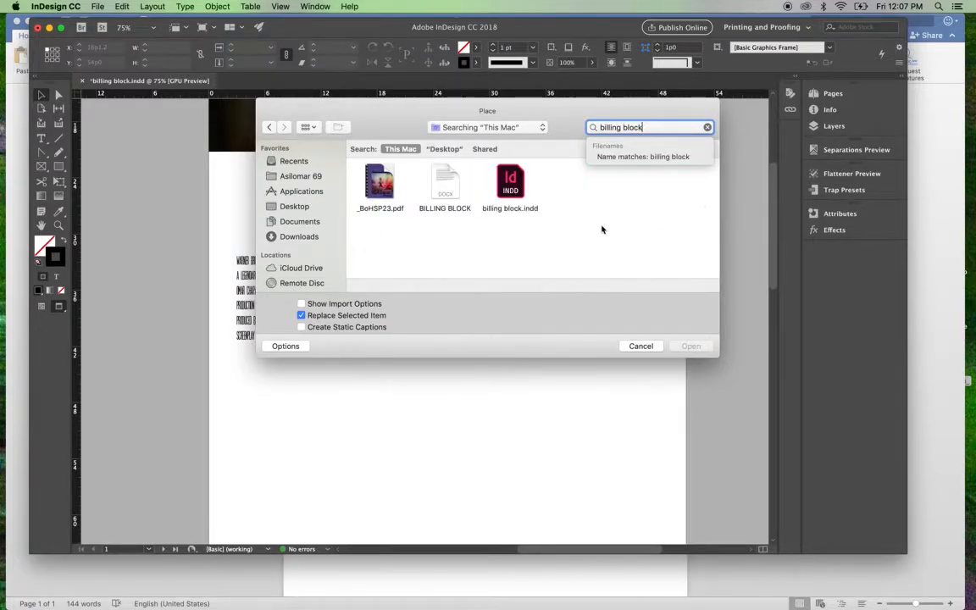
{"action": "left_click", "coordinate": [445, 184]}
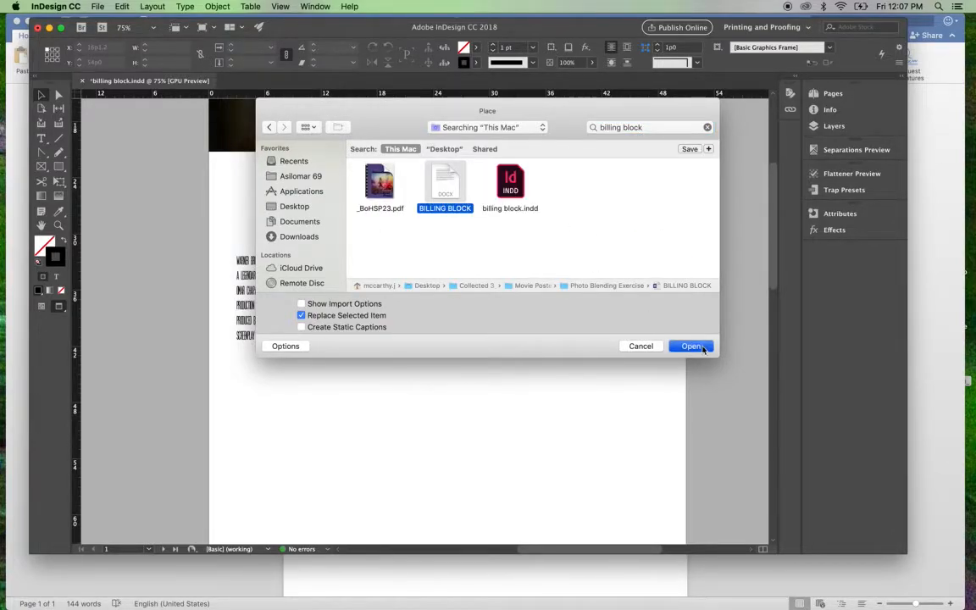
{"action": "left_click", "coordinate": [693, 346]}
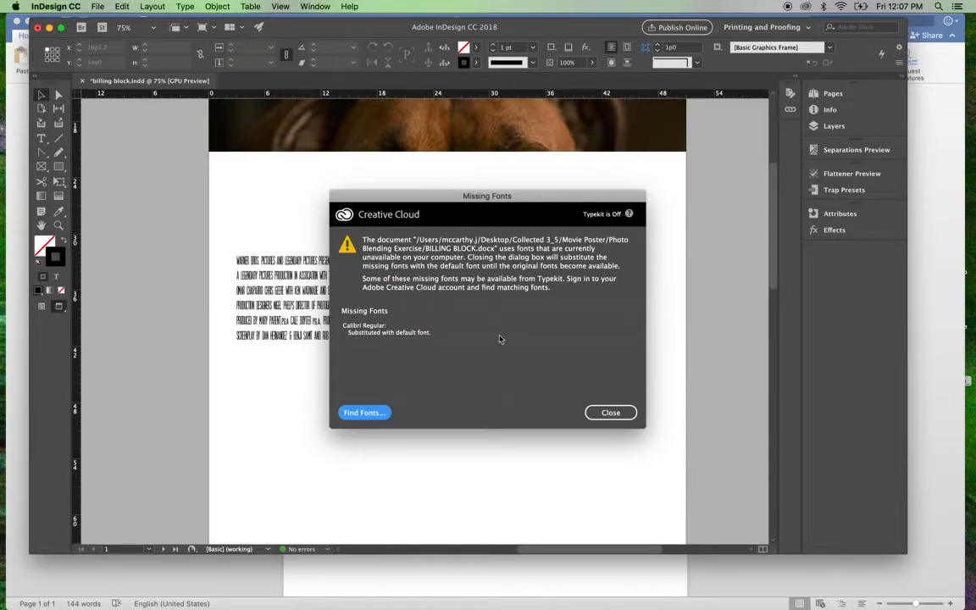
{"action": "left_click", "coordinate": [611, 414]}
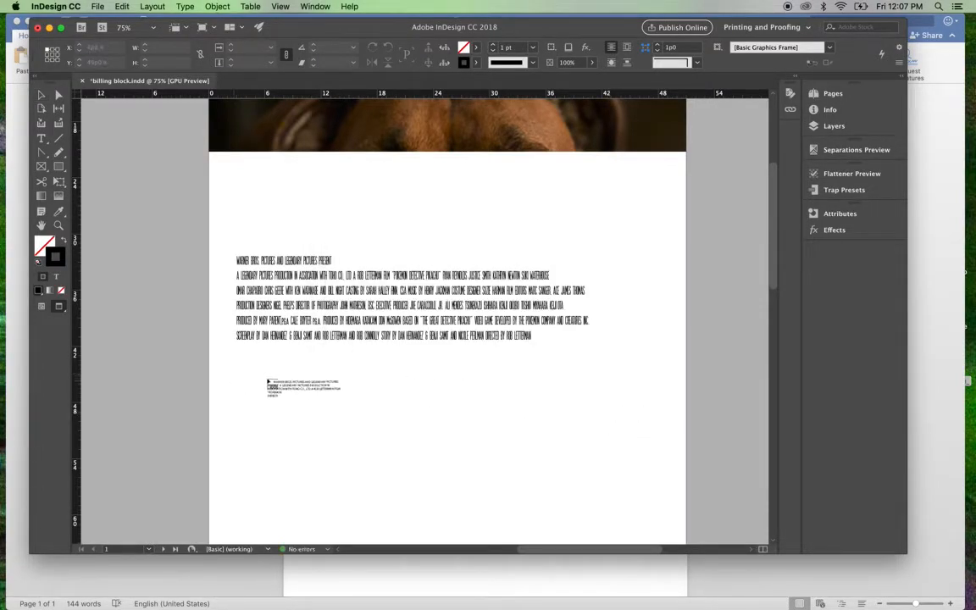
{"action": "left_click_drag", "start_coordinate": [237, 366], "coordinate": [654, 515]}
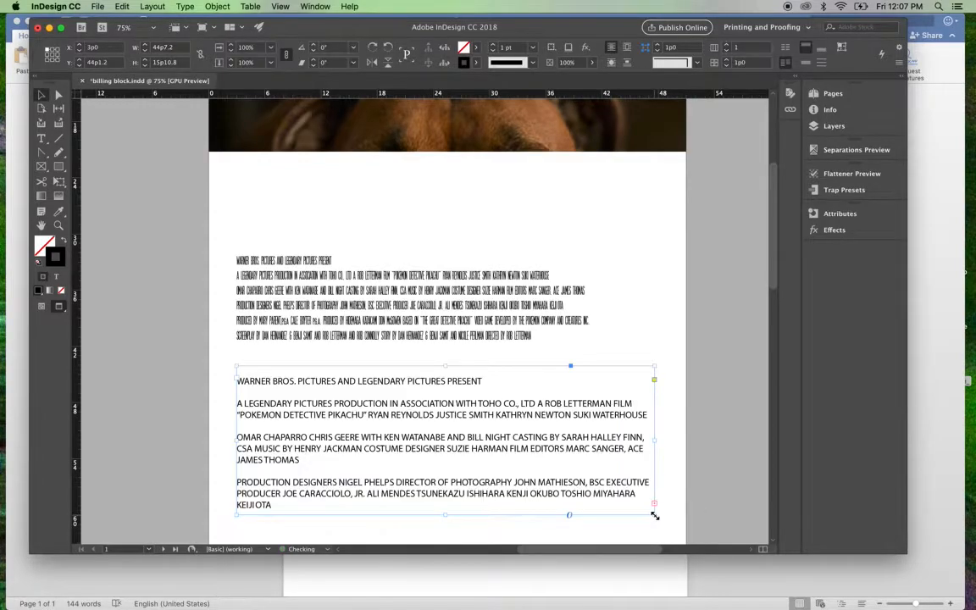
{"action": "scroll", "coordinate": [654, 515], "scroll_direction": "down", "scroll_amount": 5}
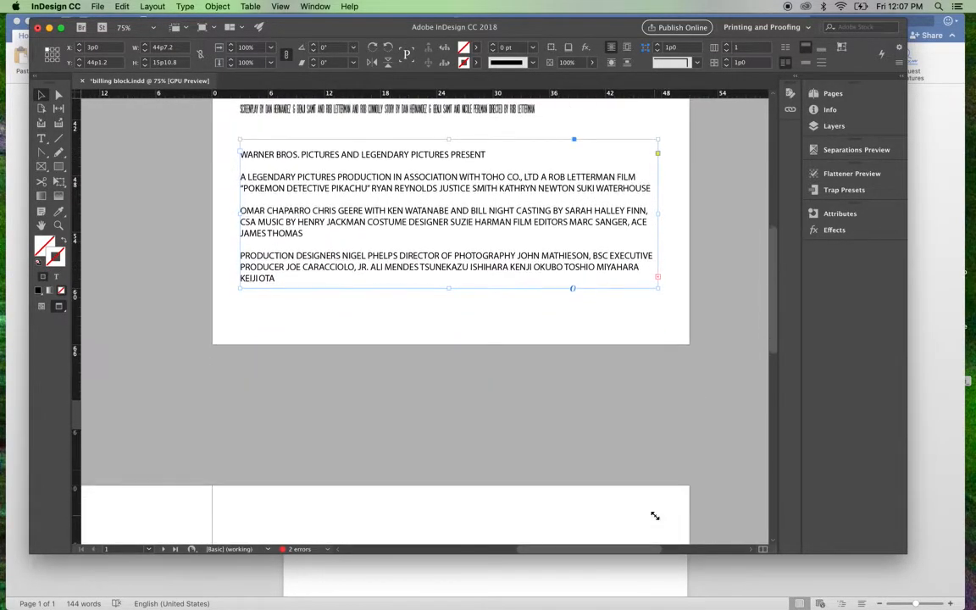
{"action": "left_click_drag", "start_coordinate": [448, 288], "coordinate": [450, 329]}
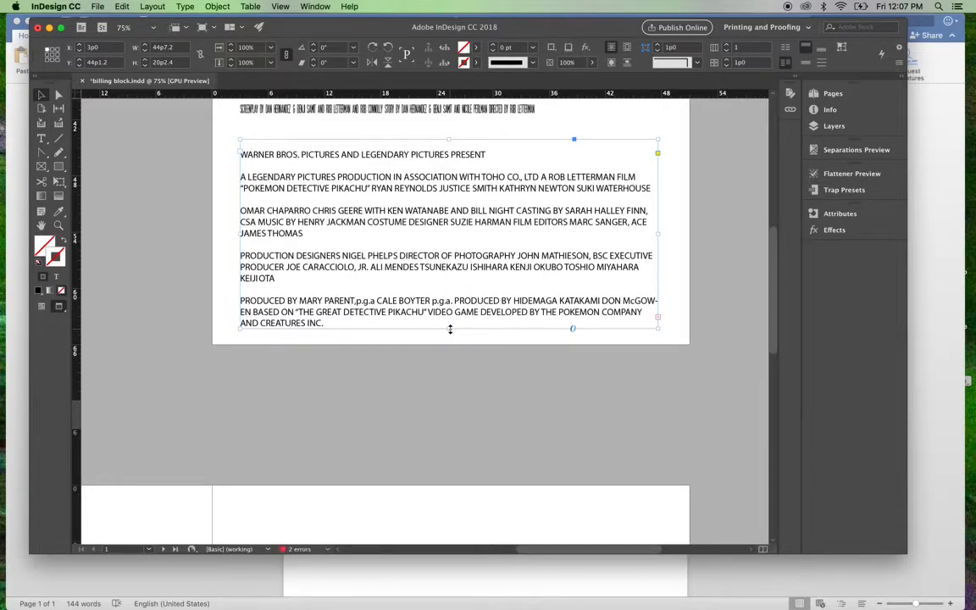
Step: Change the font of the visible placed credit text to SF Movie Poster Condensed
{"action": "scroll", "coordinate": [450, 329], "scroll_direction": "up", "scroll_amount": 3}
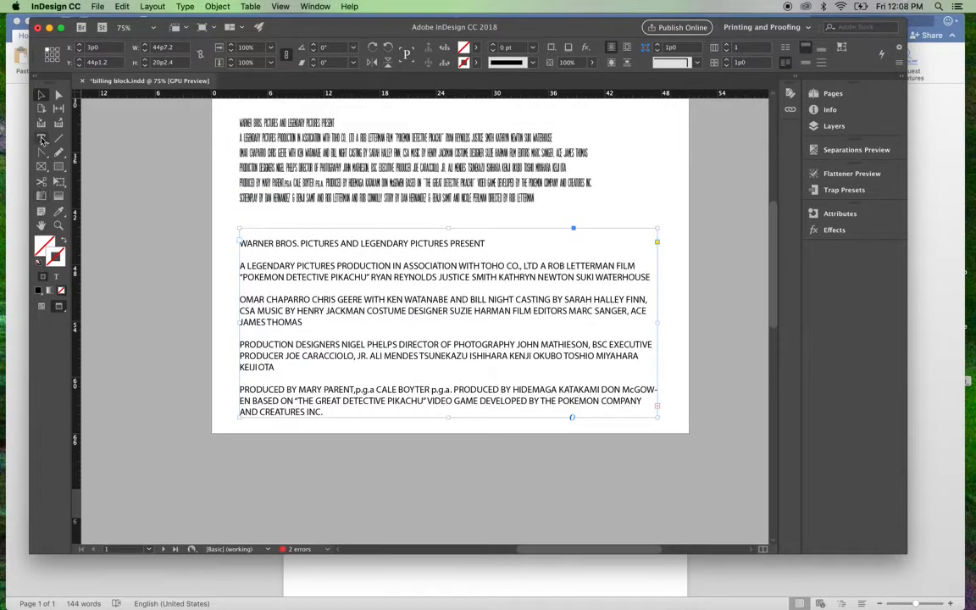
{"action": "left_click", "coordinate": [43, 140]}
{"action": "left_click_drag", "start_coordinate": [327, 411], "coordinate": [206, 247]}
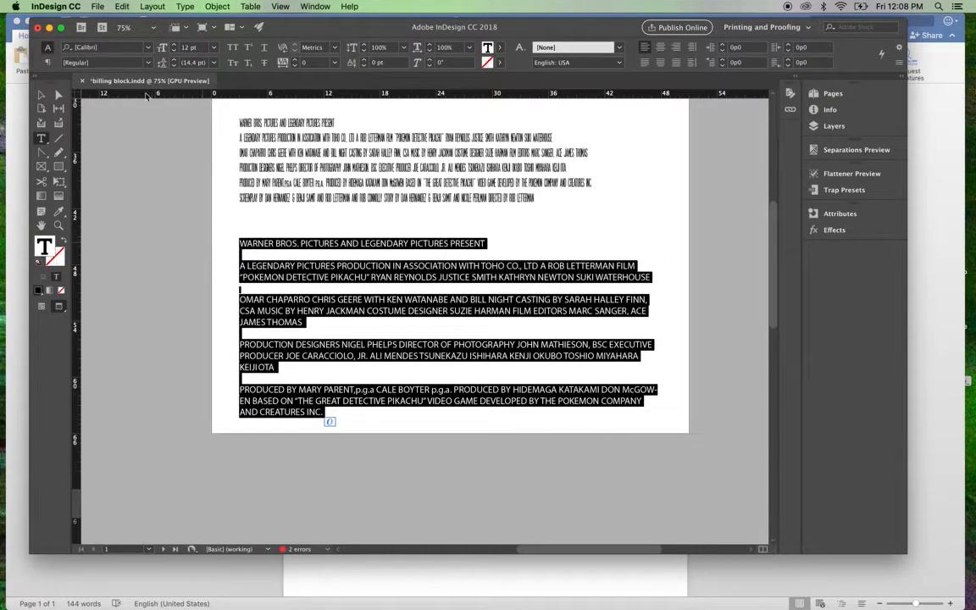
{"action": "left_click", "coordinate": [113, 47]}
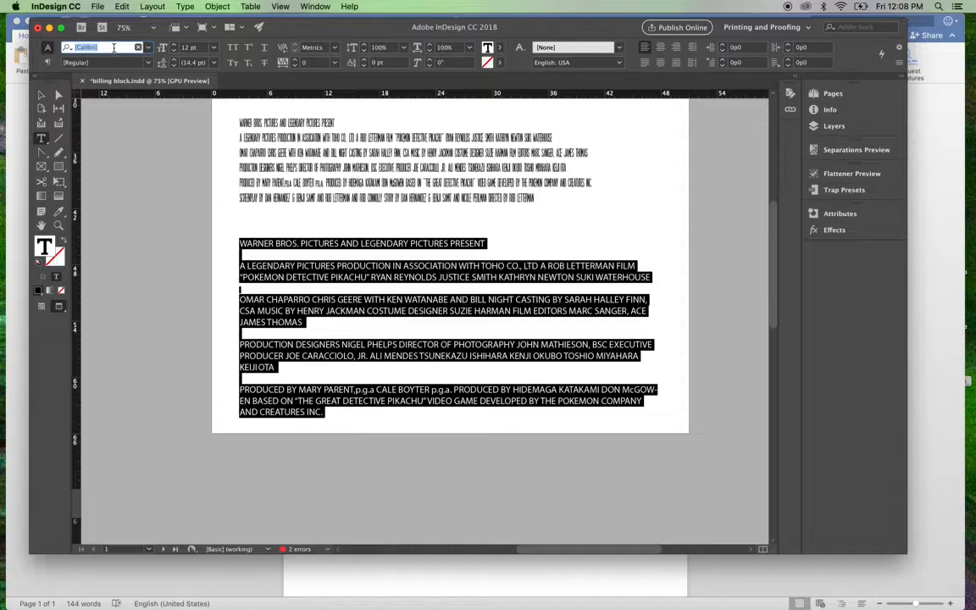
{"action": "type", "text": "s"}
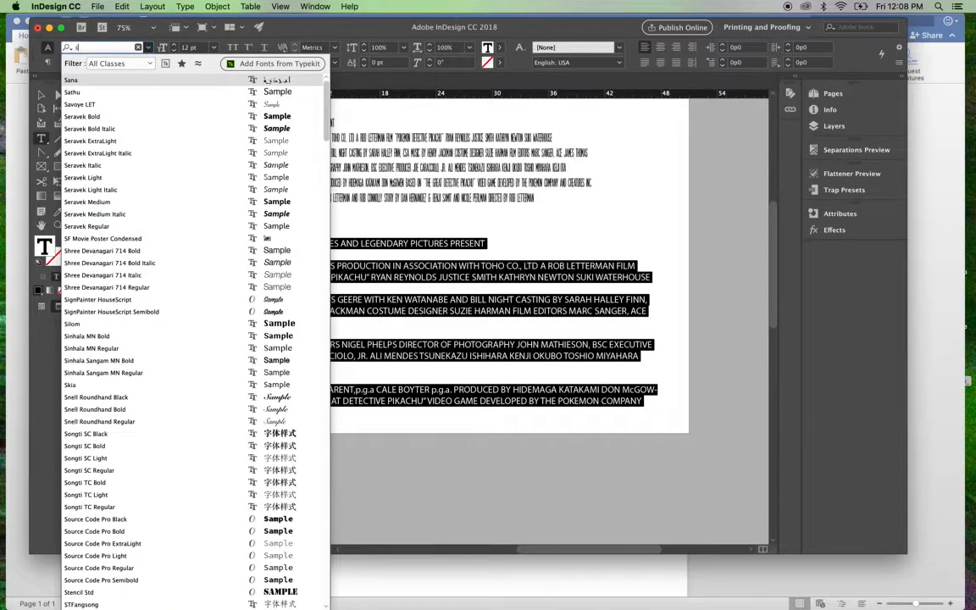
{"action": "type", "text": "f"}
{"action": "left_click", "coordinate": [92, 82]}
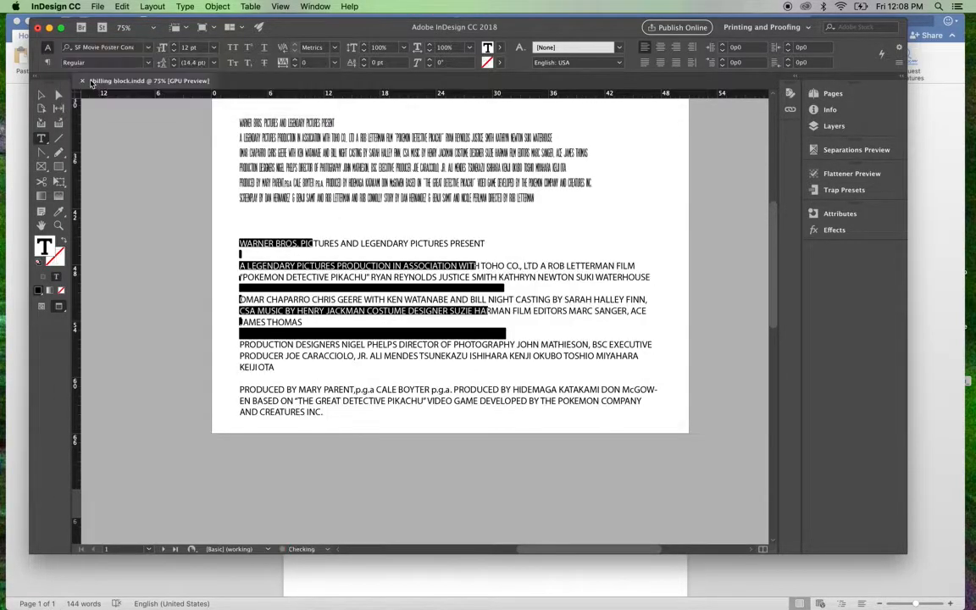
Step: Delete the screenplay and story credit paragraph at the end of the placed text
{"action": "left_click", "coordinate": [420, 328]}
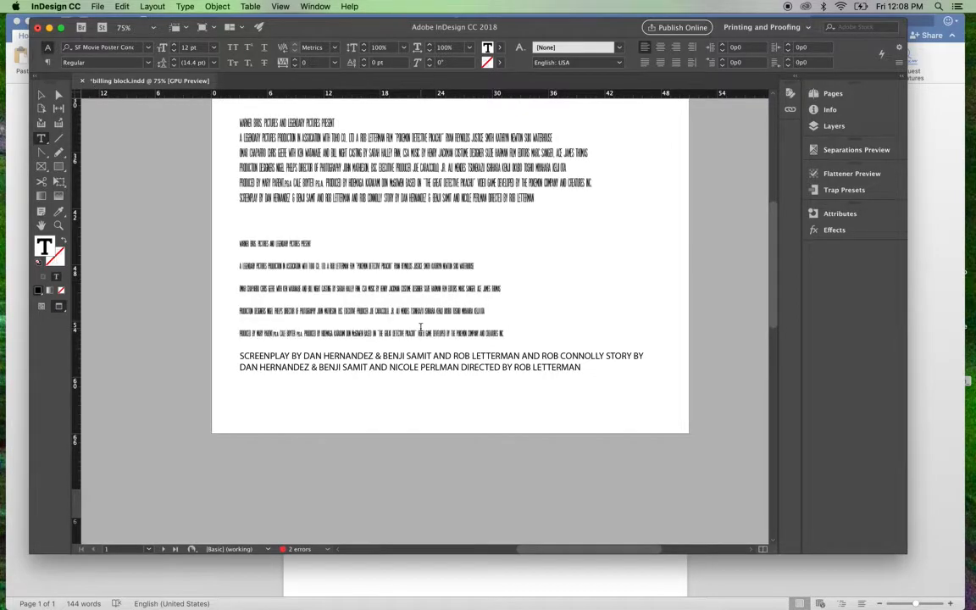
{"action": "left_click_drag", "start_coordinate": [241, 356], "coordinate": [671, 383]}
{"action": "key", "text": "BackSpace"}
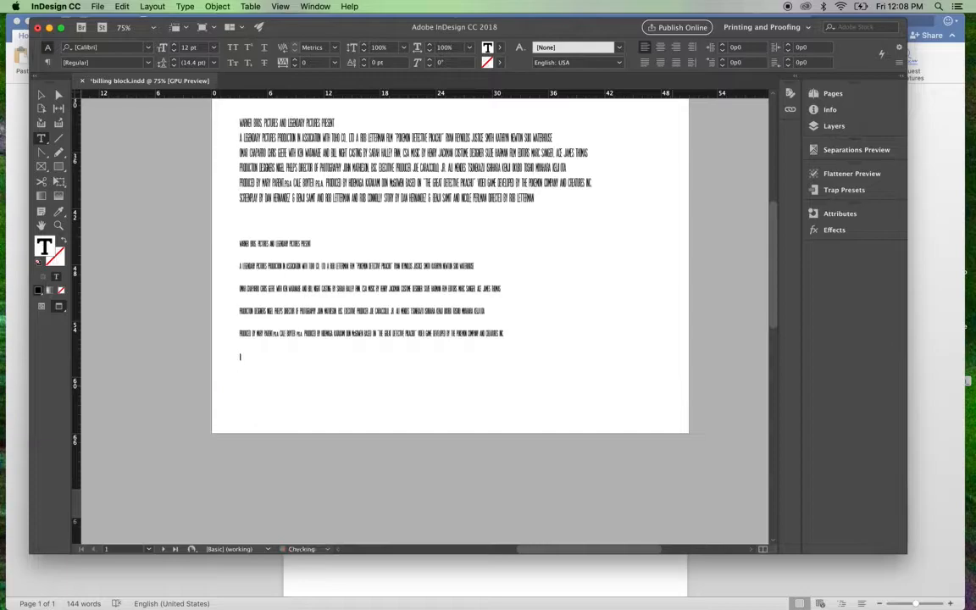
Step: Reduce the leading of all the placed credit lines so that they sit close together
{"action": "left_click_drag", "start_coordinate": [505, 333], "coordinate": [220, 244]}
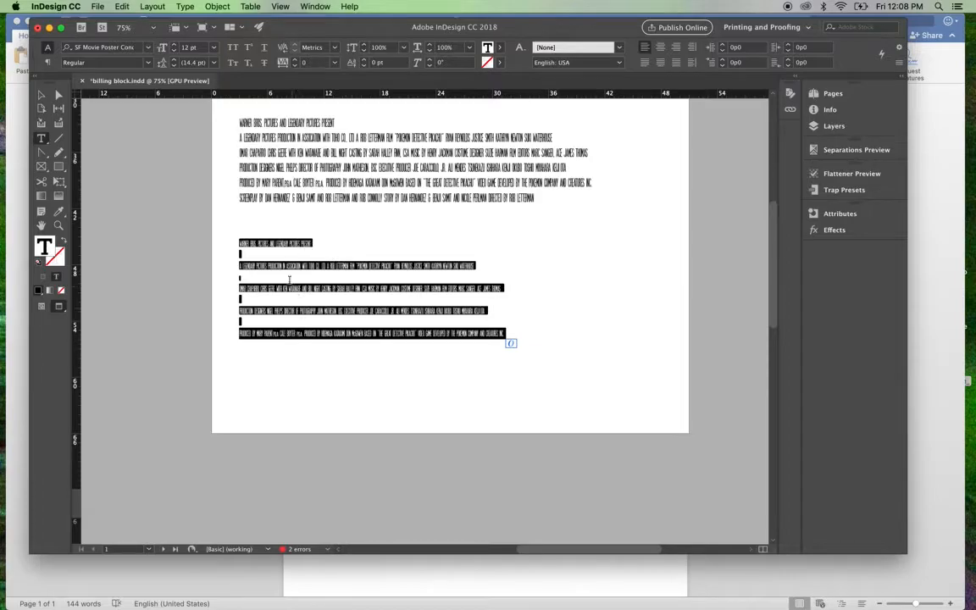
{"action": "left_click", "coordinate": [175, 66]}
{"action": "left_click", "coordinate": [174, 67]}
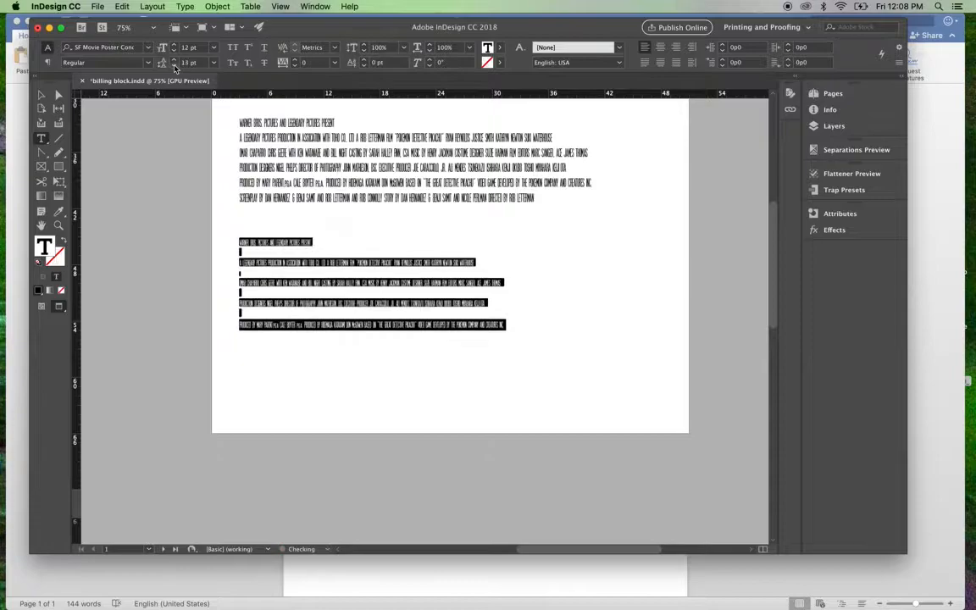
{"action": "left_click", "coordinate": [174, 67]}
{"action": "left_click", "coordinate": [174, 67]}
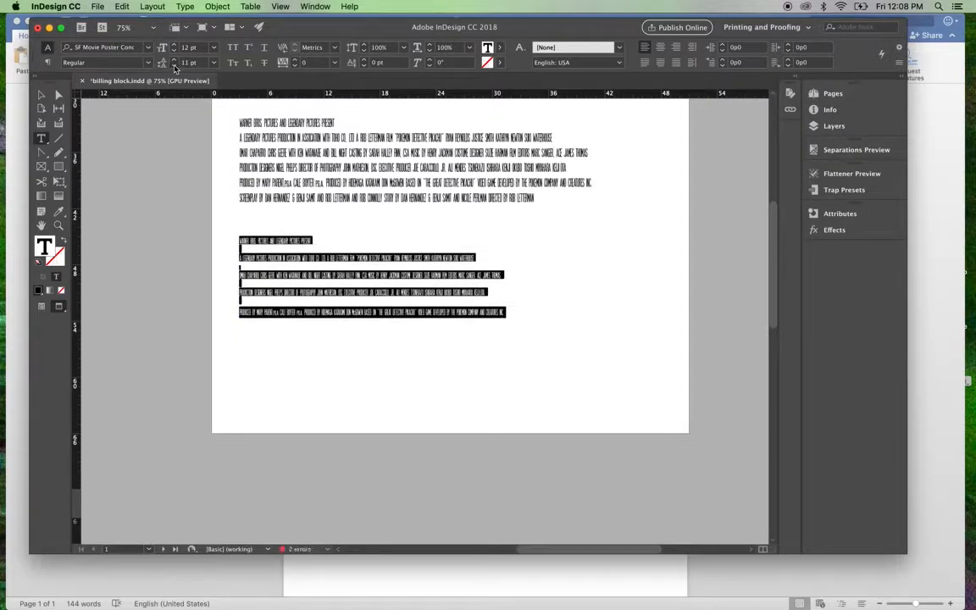
{"action": "left_click", "coordinate": [174, 67]}
{"action": "left_click", "coordinate": [175, 66]}
{"action": "left_click", "coordinate": [174, 66]}
{"action": "left_click", "coordinate": [174, 67]}
{"action": "left_click", "coordinate": [333, 410]}
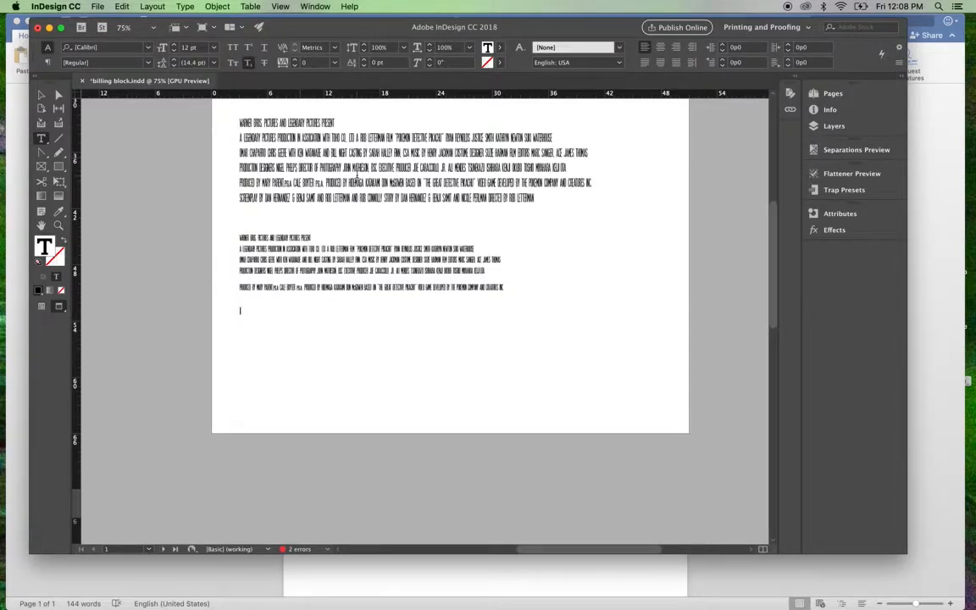
Step: Delete the placed text frame below the original credits
{"action": "left_click", "coordinate": [41, 94]}
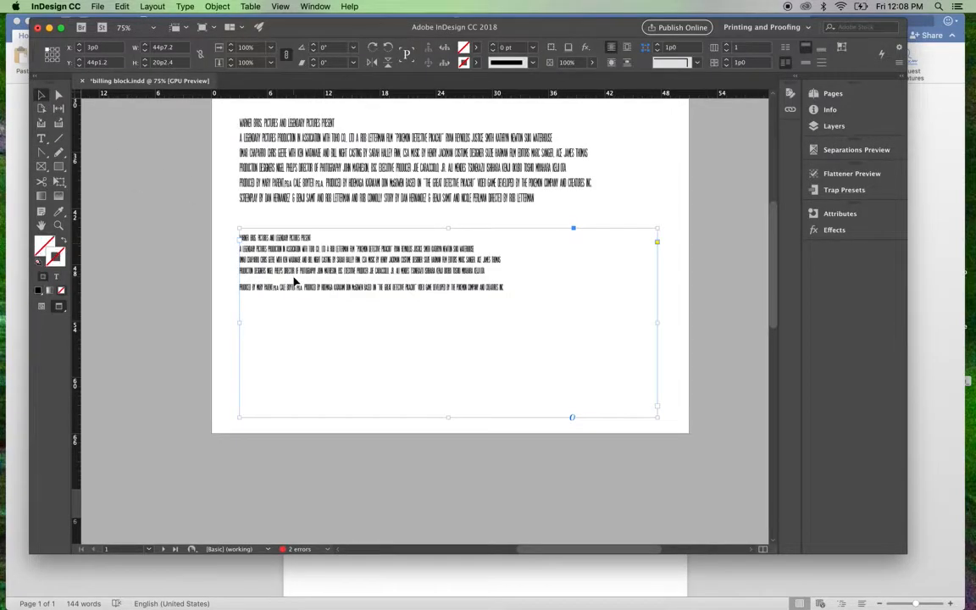
{"action": "key", "text": "Delete"}
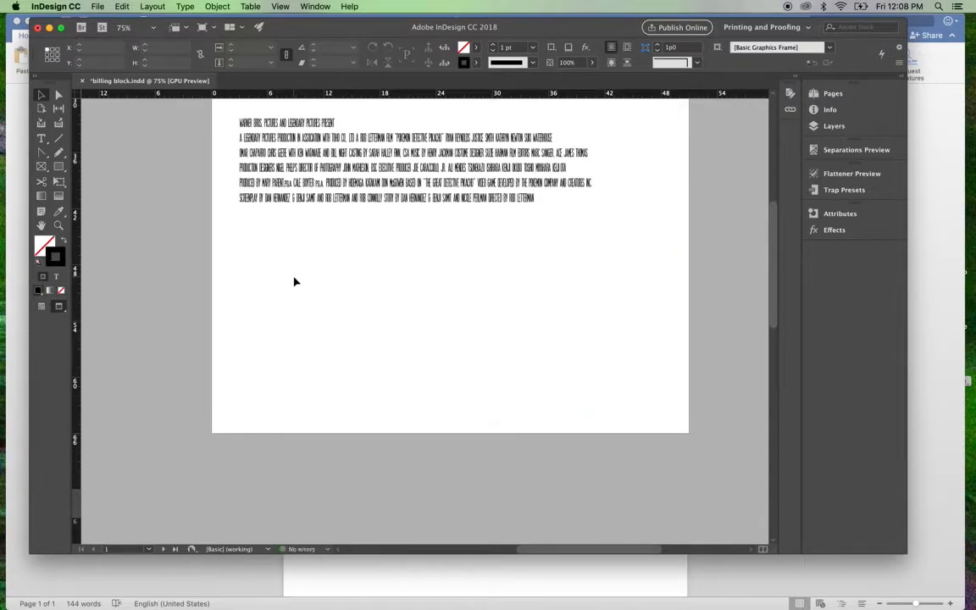
Step: Cut the words "CASTING BY" out of the third credit line
{"action": "key", "text": "super+equal"}
{"action": "key", "text": "super+equal"}
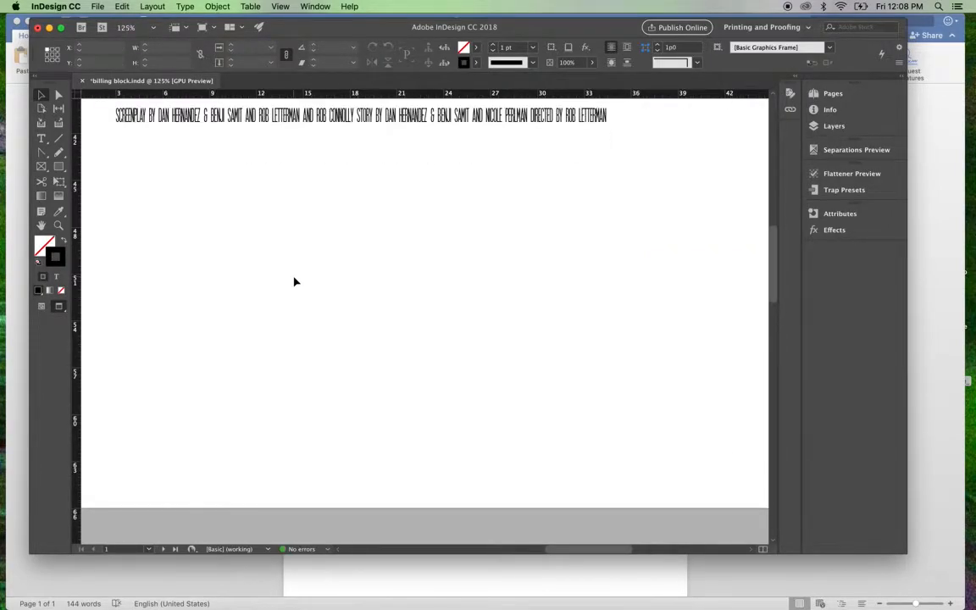
{"action": "scroll", "coordinate": [294, 281], "scroll_direction": "up", "scroll_amount": 5}
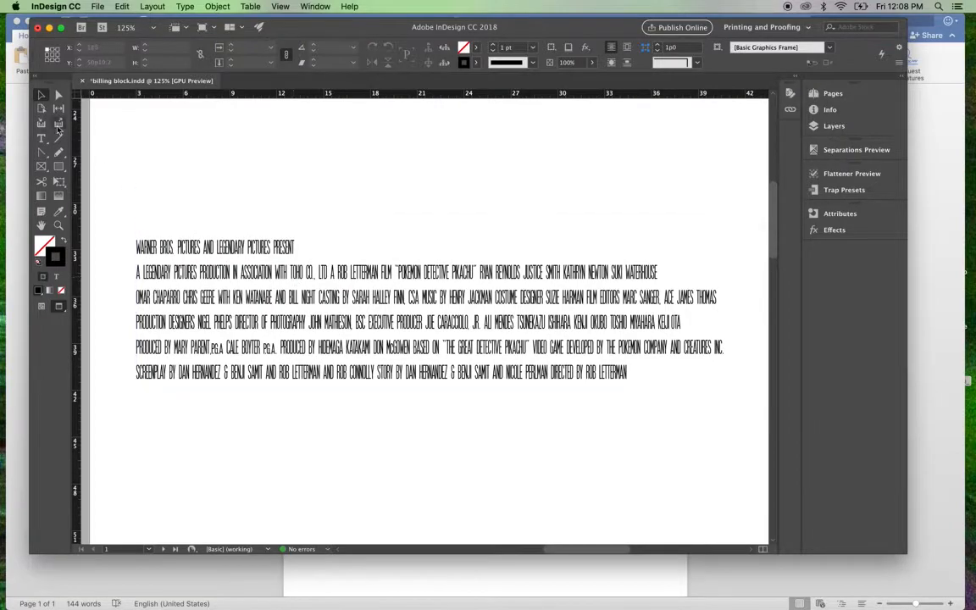
{"action": "left_click", "coordinate": [42, 140]}
{"action": "left_click_drag", "start_coordinate": [256, 297], "coordinate": [340, 298]}
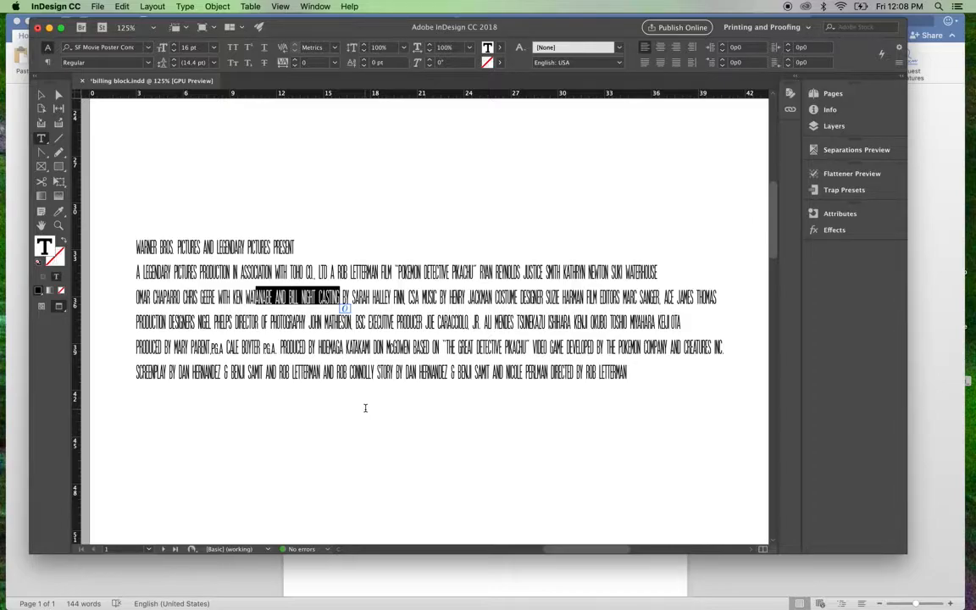
{"action": "left_click", "coordinate": [472, 465]}
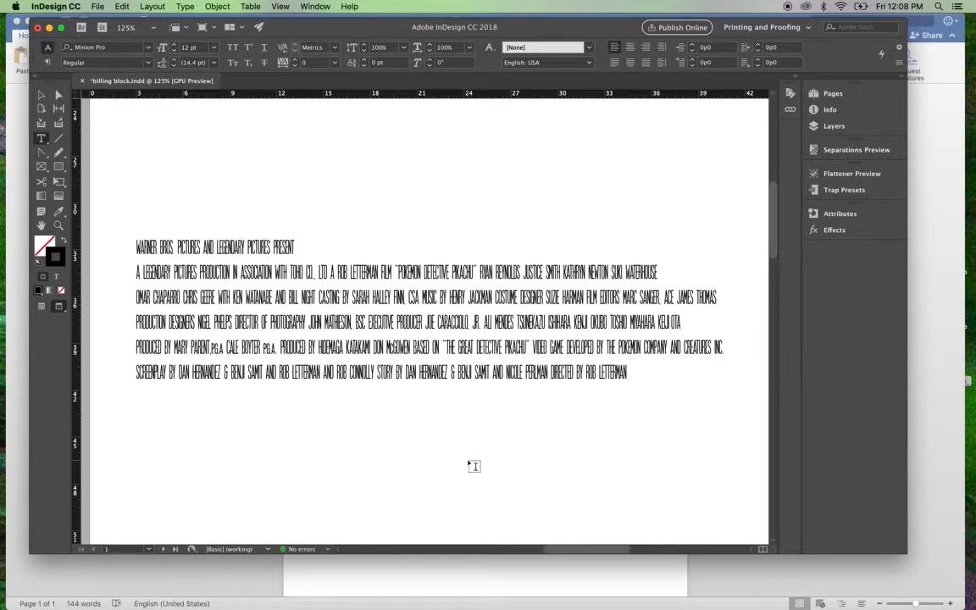
{"action": "scroll", "coordinate": [474, 466], "scroll_direction": "down", "scroll_amount": 3}
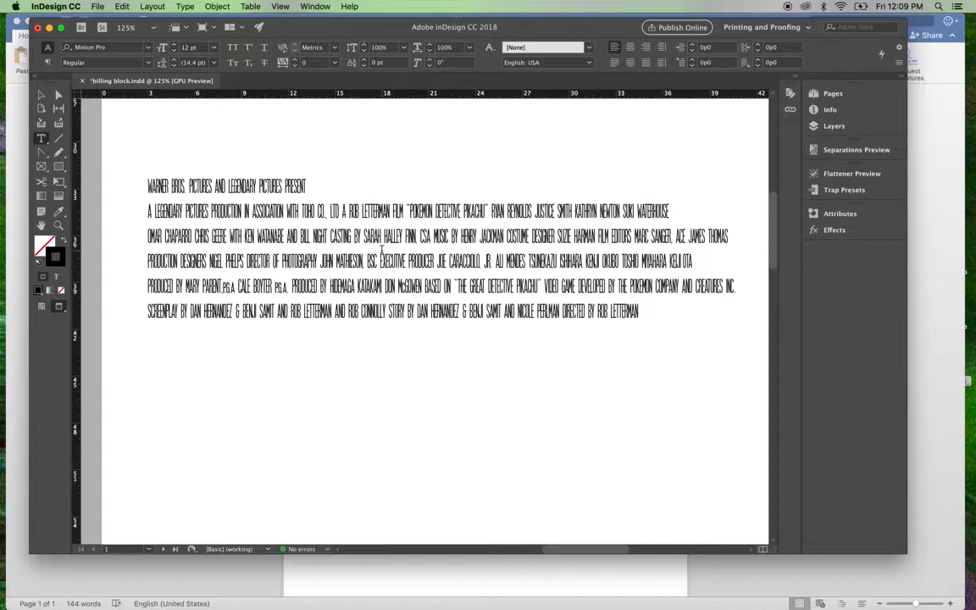
{"action": "left_click_drag", "start_coordinate": [361, 237], "coordinate": [330, 237]}
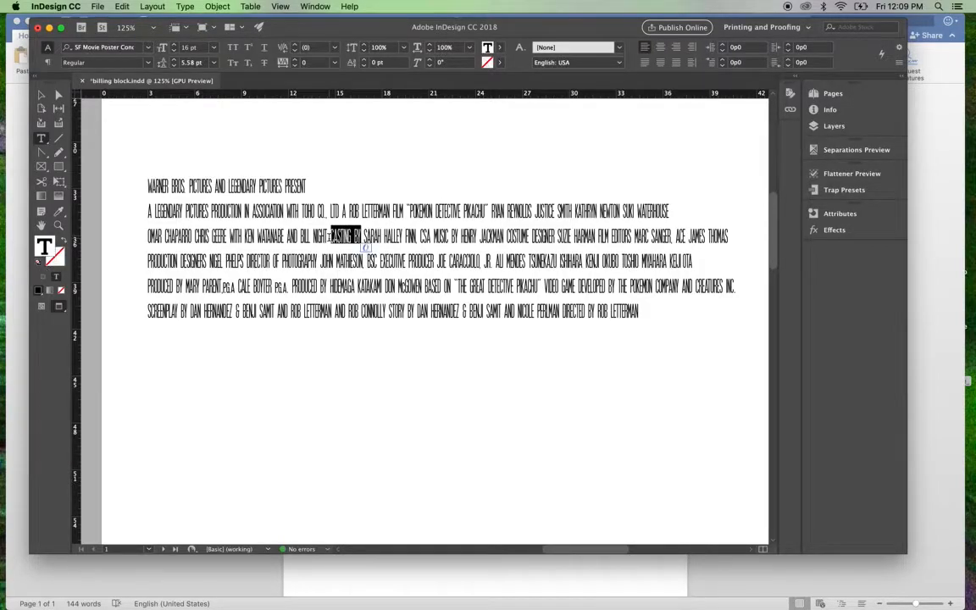
{"action": "key", "text": "super+c"}
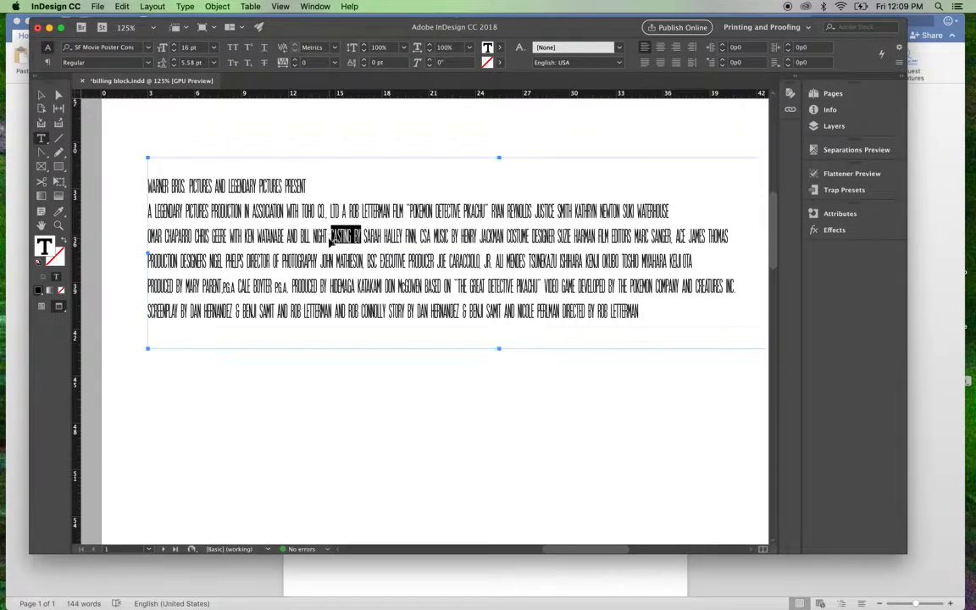
{"action": "key", "text": "super+x"}
{"action": "left_click_drag", "start_coordinate": [217, 406], "coordinate": [261, 446]}
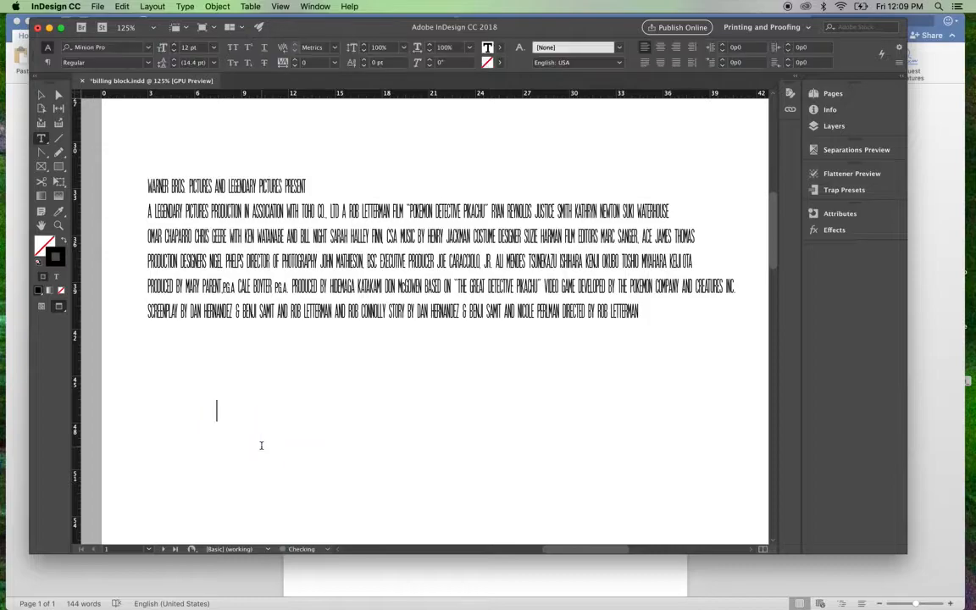
{"action": "key", "text": "super+v"}
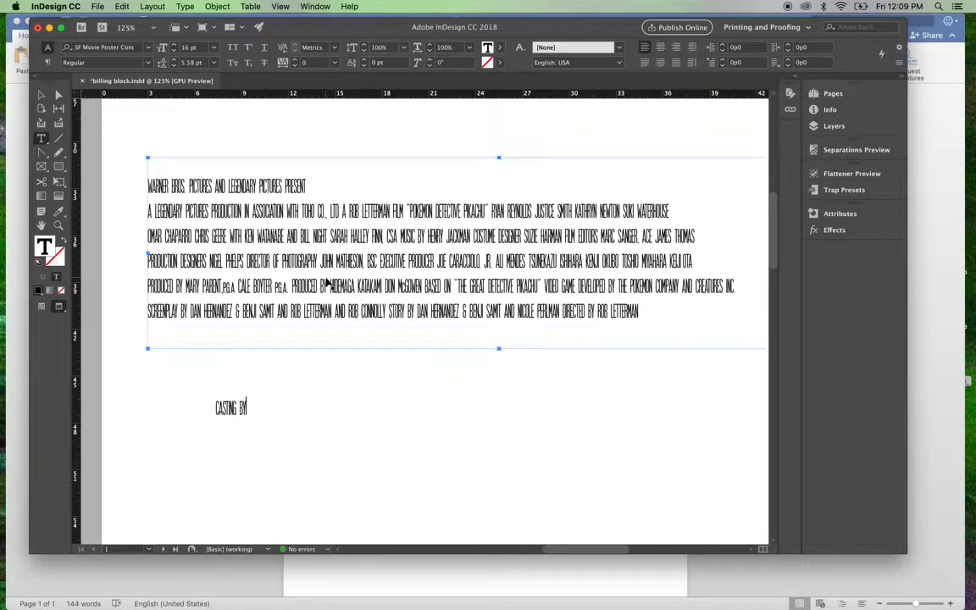
{"action": "key", "text": "super+z"}
{"action": "key", "text": "super+z"}
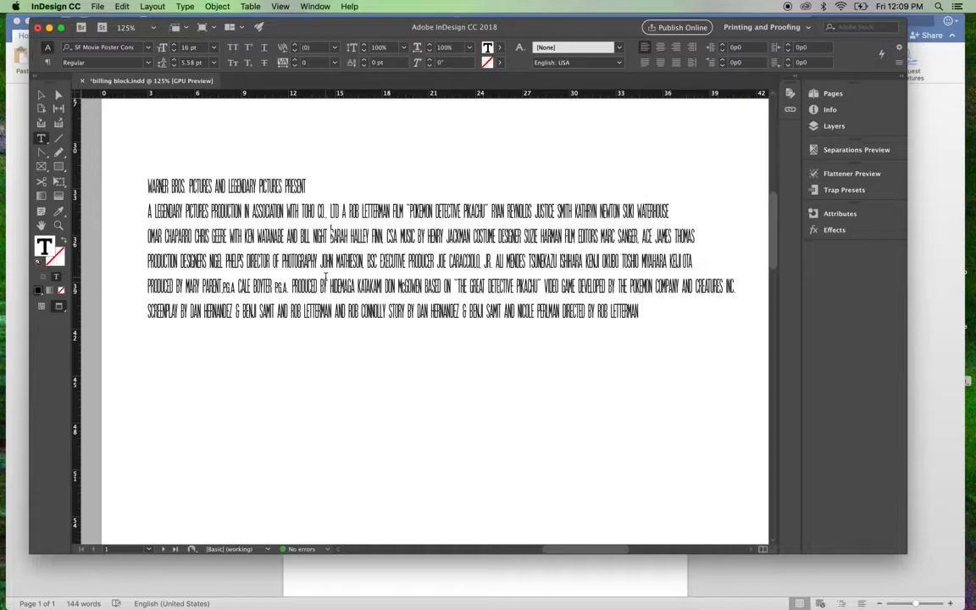
Step: Mark the gap in the third credit line with an asterisk and place "CASTING BY" in its own text frame below the credits
{"action": "type", "text": "*"}
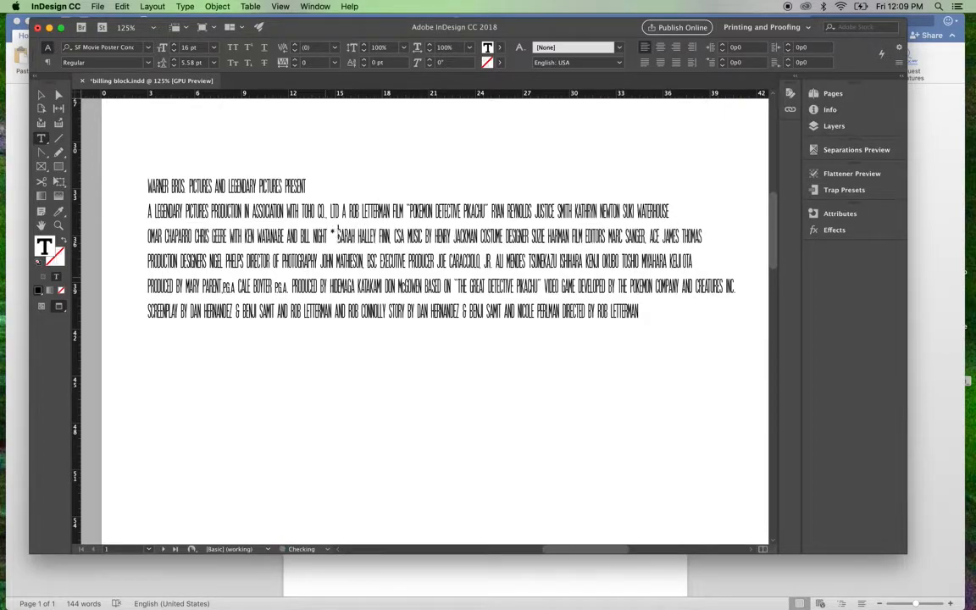
{"action": "left_click_drag", "start_coordinate": [193, 390], "coordinate": [256, 442]}
{"action": "type", "text": "CASTING BY"}
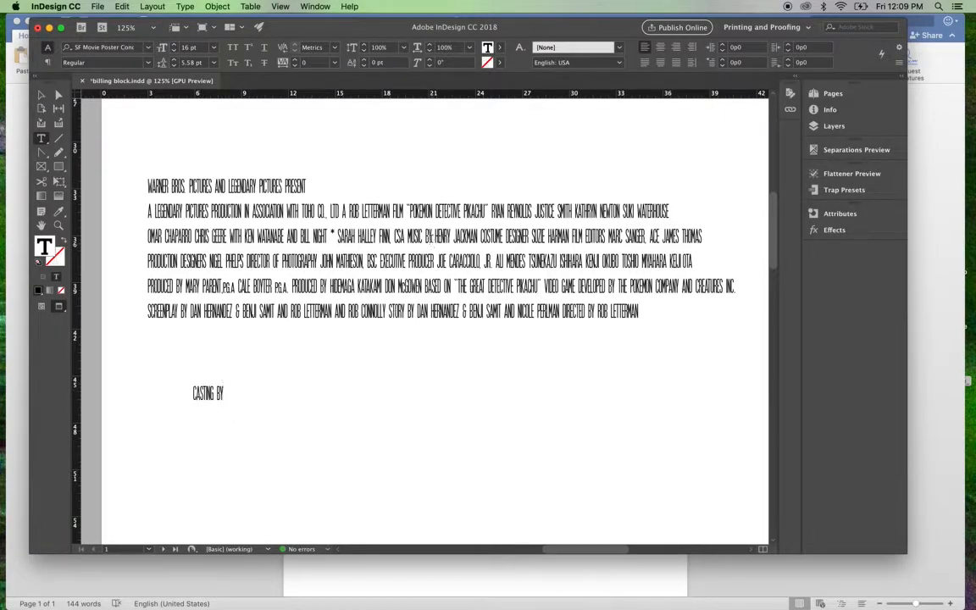
Step: Replace "MUSIC BY" in the third credit line with an asterisk and place the words in a separate text frame below the credits
{"action": "left_click_drag", "start_coordinate": [408, 235], "coordinate": [430, 235]}
{"action": "key", "text": "BackSpace"}
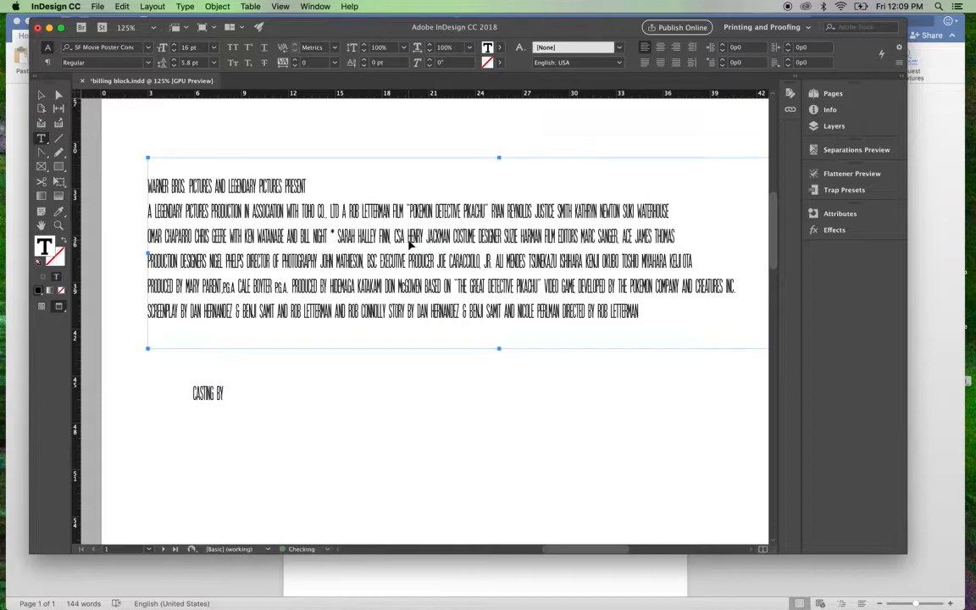
{"action": "type", "text": "*"}
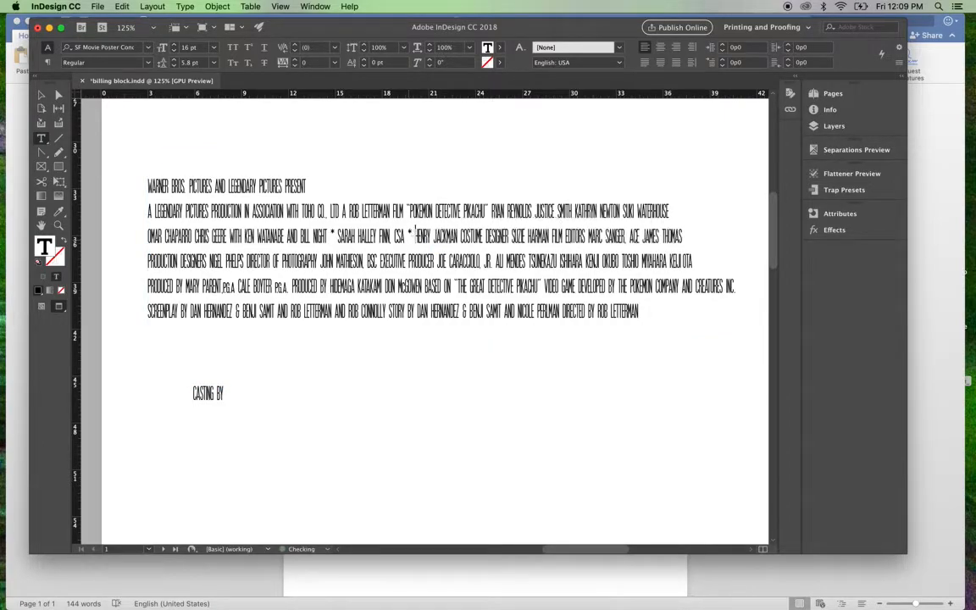
{"action": "left_click_drag", "start_coordinate": [333, 386], "coordinate": [377, 427]}
{"action": "key", "text": "super+v"}
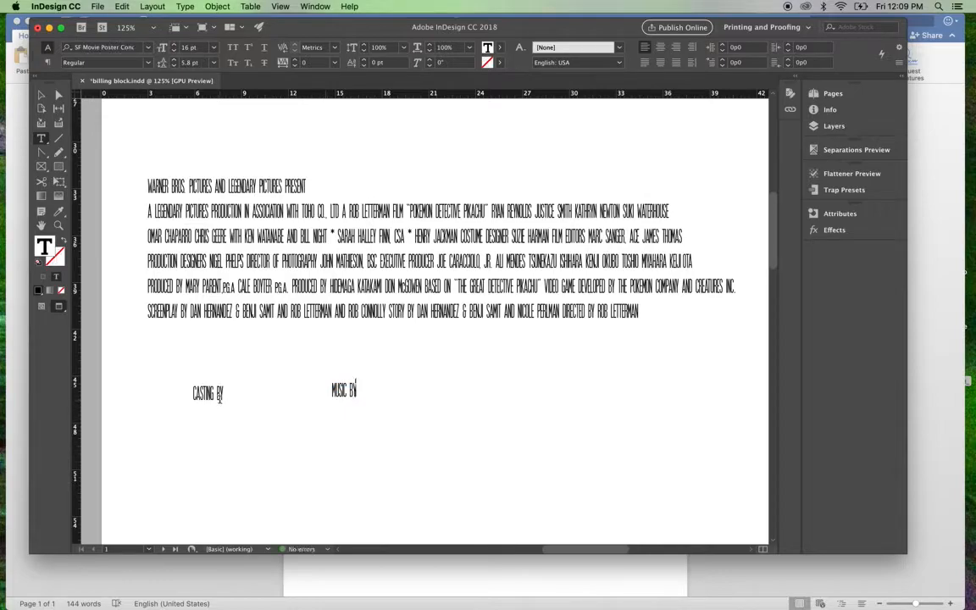
Step: Break "CASTING BY" into two lines and align its text to the right
{"action": "left_click", "coordinate": [217, 394]}
{"action": "key", "text": "Return"}
{"action": "left_click_drag", "start_coordinate": [202, 404], "coordinate": [186, 398]}
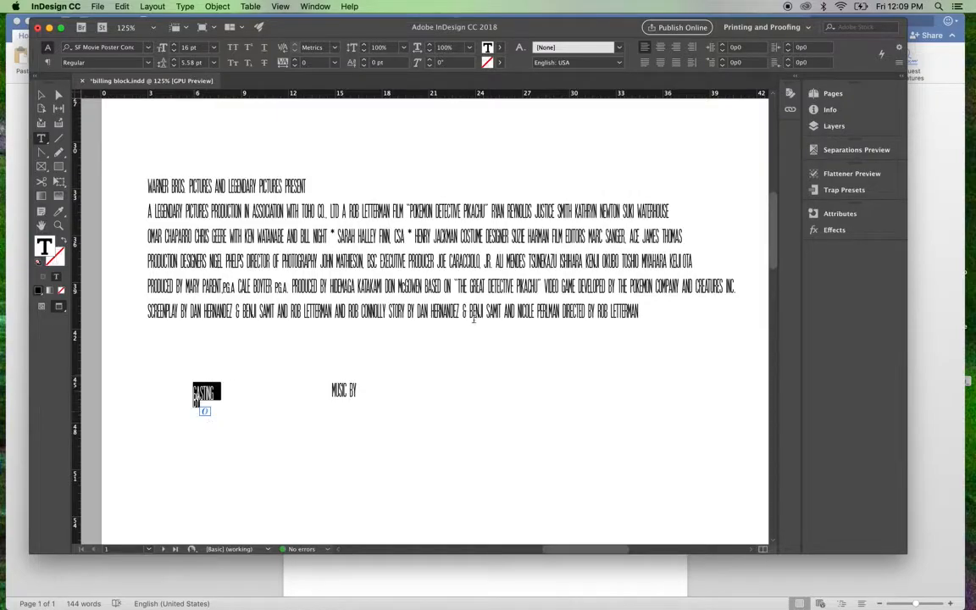
{"action": "left_click", "coordinate": [676, 46]}
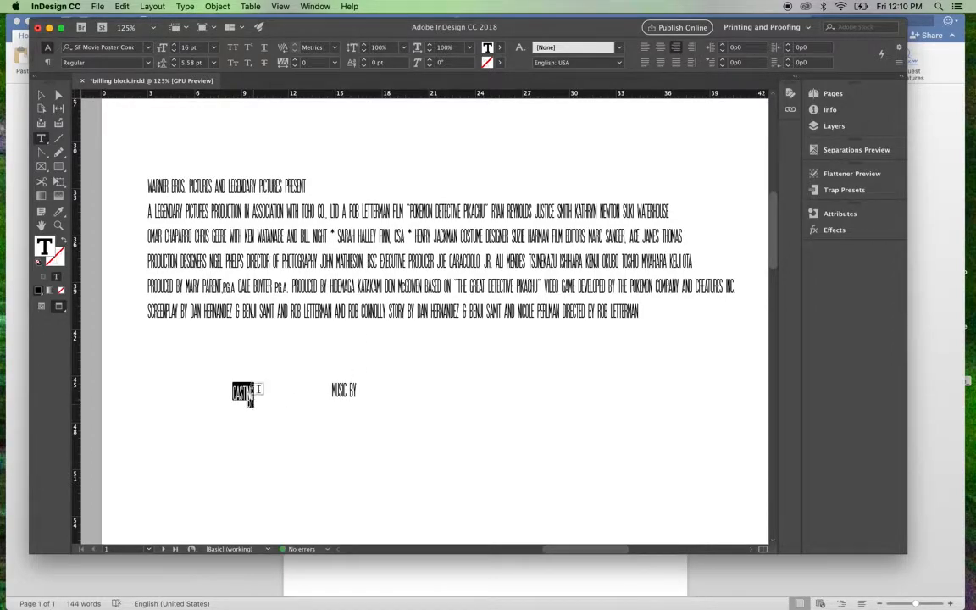
Step: Reduce the font size of the two-line "CASTING BY" text to 7 pt
{"action": "left_click", "coordinate": [175, 53]}
{"action": "left_click", "coordinate": [175, 52]}
{"action": "left_click", "coordinate": [174, 53]}
{"action": "left_click", "coordinate": [174, 52]}
{"action": "left_click", "coordinate": [174, 53]}
{"action": "left_click", "coordinate": [175, 53]}
{"action": "left_click", "coordinate": [174, 53]}
{"action": "left_click", "coordinate": [175, 53]}
{"action": "left_click", "coordinate": [175, 53]}
Step: Move the "CASTING BY" frame onto the first asterisk in the third credit line and shrink the frame tightly around its text
{"action": "key", "text": "Escape"}
{"action": "left_click_drag", "start_coordinate": [248, 396], "coordinate": [332, 244]}
{"action": "key", "text": "super+equal"}
{"action": "key", "text": "super+equal"}
{"action": "key", "text": "super+equal"}
{"action": "key", "text": "super+equal"}
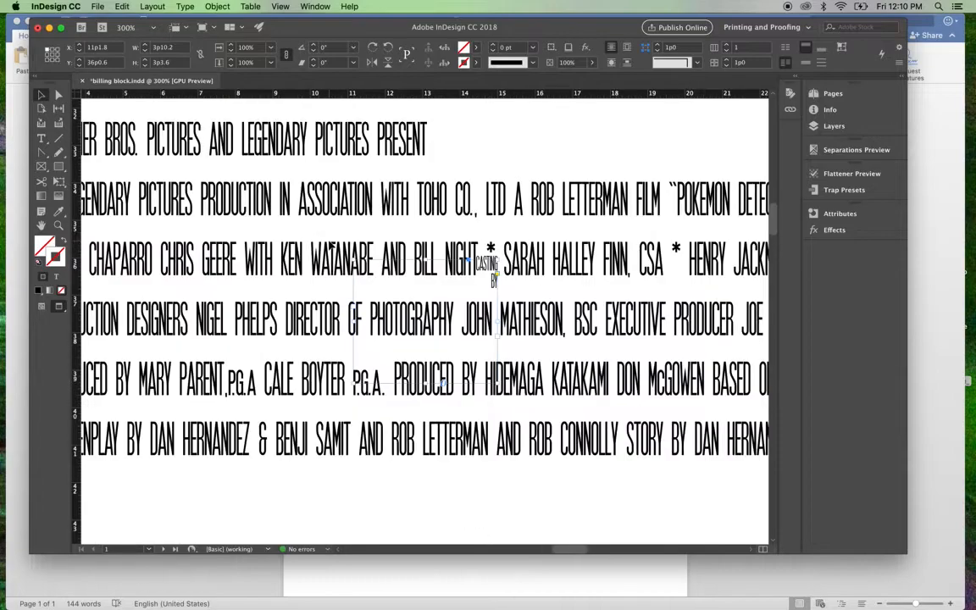
{"action": "left_click_drag", "start_coordinate": [329, 405], "coordinate": [489, 279]}
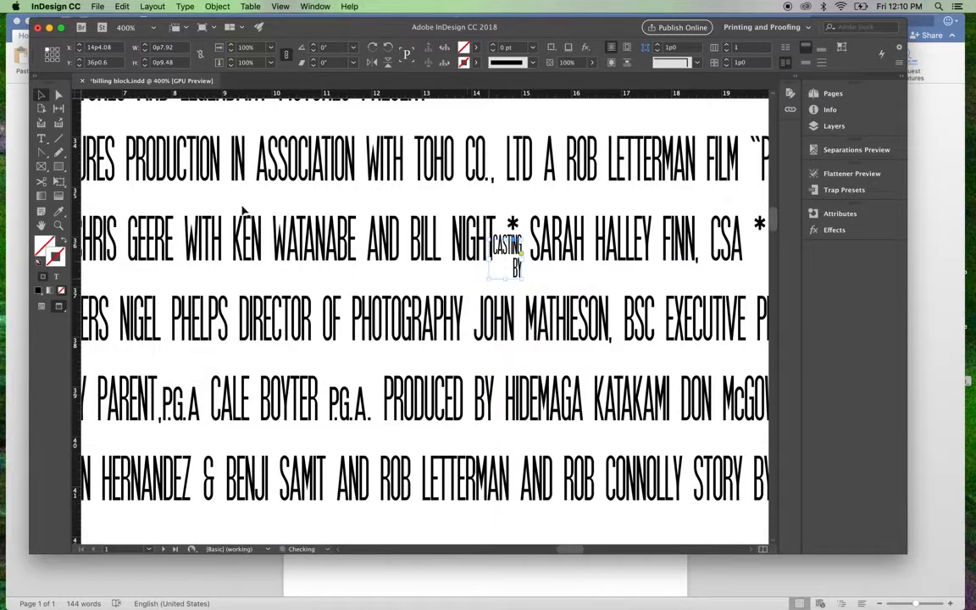
Step: Delete the asterisk placeholder before the casting director's name in the third credit line
{"action": "left_click", "coordinate": [41, 138]}
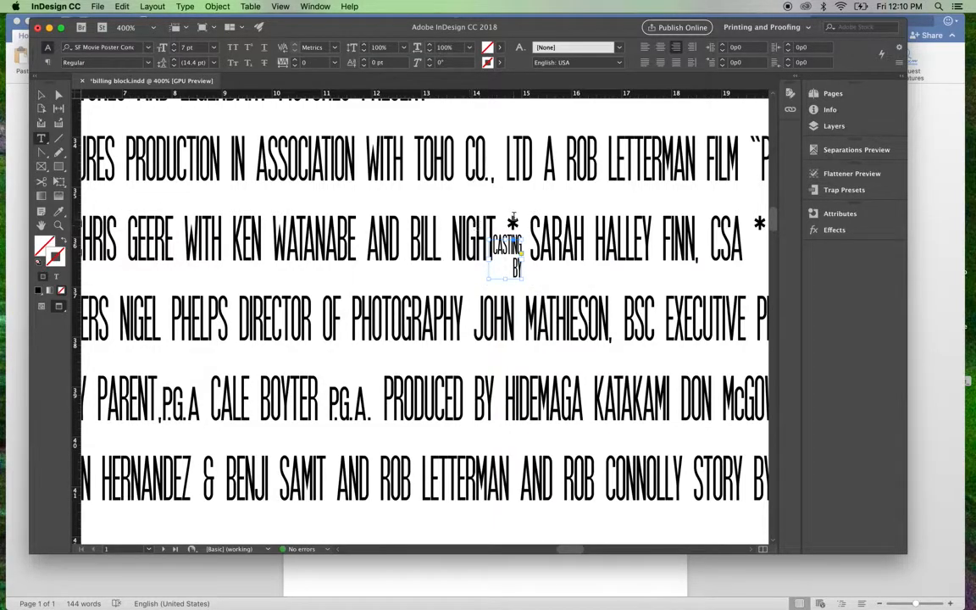
{"action": "right_click", "coordinate": [517, 223]}
{"action": "left_click", "coordinate": [525, 193]}
{"action": "left_click", "coordinate": [531, 224]}
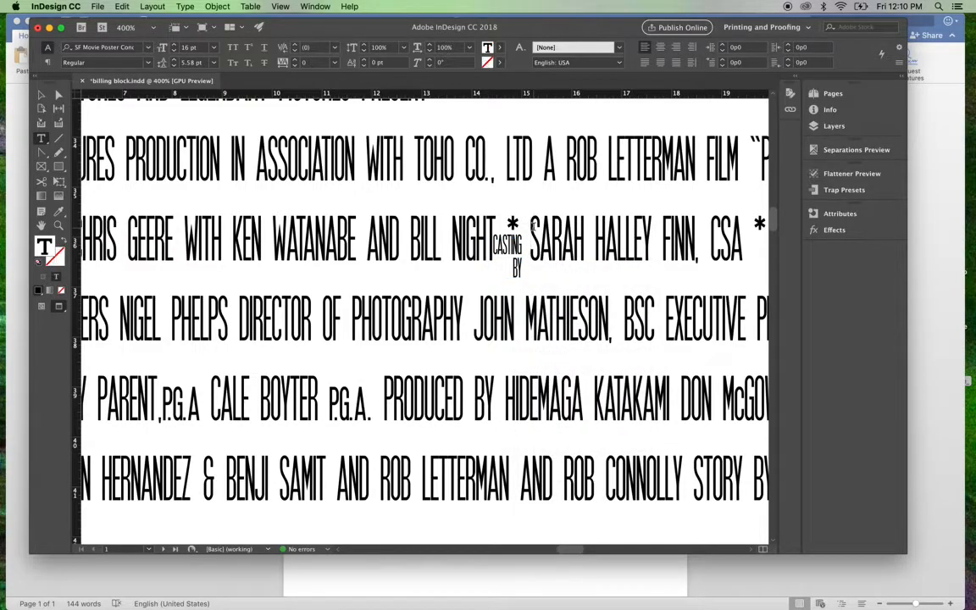
{"action": "key", "text": "BackSpace"}
{"action": "key", "text": "BackSpace"}
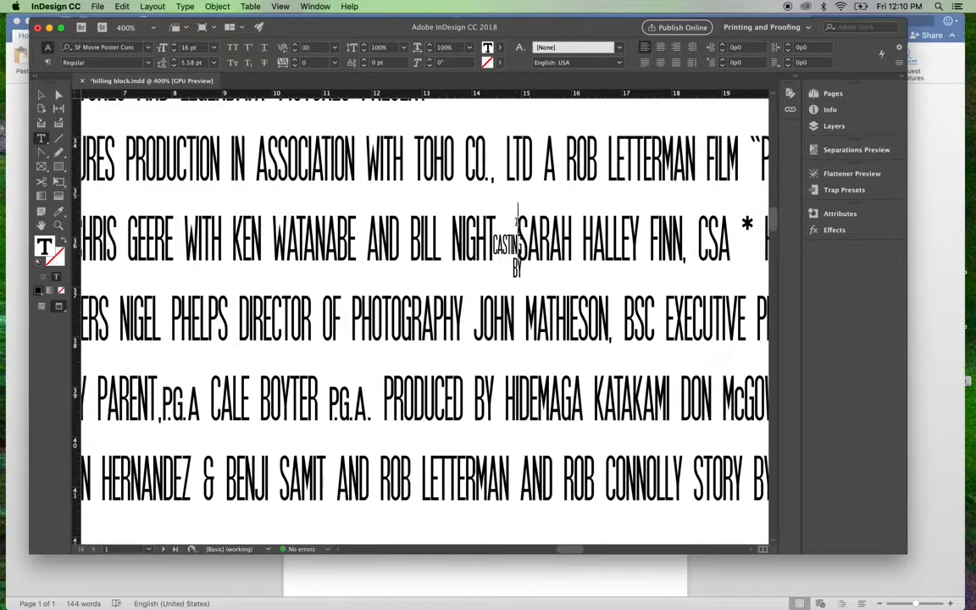
Step: Increase the tracking of the space before the casting director's name to widen the gap for "CASTING BY"
{"action": "left_click_drag", "start_coordinate": [513, 221], "coordinate": [514, 267]}
{"action": "left_click", "coordinate": [295, 60]}
{"action": "left_click", "coordinate": [295, 61]}
{"action": "left_click", "coordinate": [295, 60]}
{"action": "left_click", "coordinate": [295, 60]}
{"action": "left_click", "coordinate": [295, 60]}
{"action": "left_click", "coordinate": [295, 60]}
{"action": "left_click", "coordinate": [295, 60]}
{"action": "left_click", "coordinate": [295, 60]}
{"action": "left_click", "coordinate": [295, 61]}
{"action": "left_click", "coordinate": [295, 61]}
{"action": "left_click", "coordinate": [295, 60]}
{"action": "left_click", "coordinate": [295, 60]}
{"action": "left_click", "coordinate": [295, 60]}
{"action": "left_click", "coordinate": [295, 60]}
{"action": "left_click", "coordinate": [295, 60]}
{"action": "left_click", "coordinate": [295, 60]}
{"action": "left_click", "coordinate": [295, 60]}
{"action": "left_click", "coordinate": [295, 60]}
Step: Move the "CASTING BY" frame into the widened gap, close to the casting director's name and level with the tops of its letters
{"action": "left_click", "coordinate": [41, 95]}
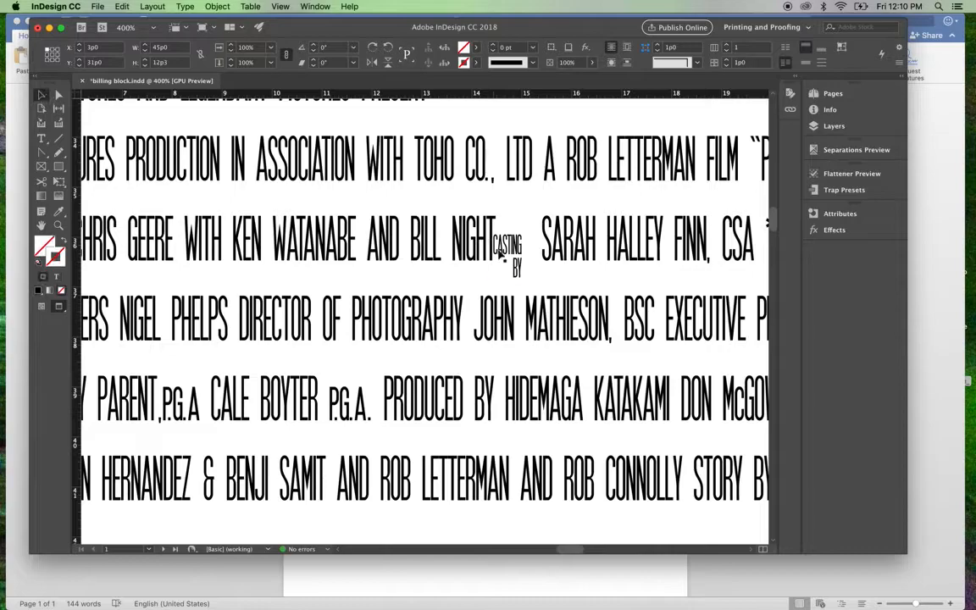
{"action": "left_click_drag", "start_coordinate": [531, 239], "coordinate": [528, 222]}
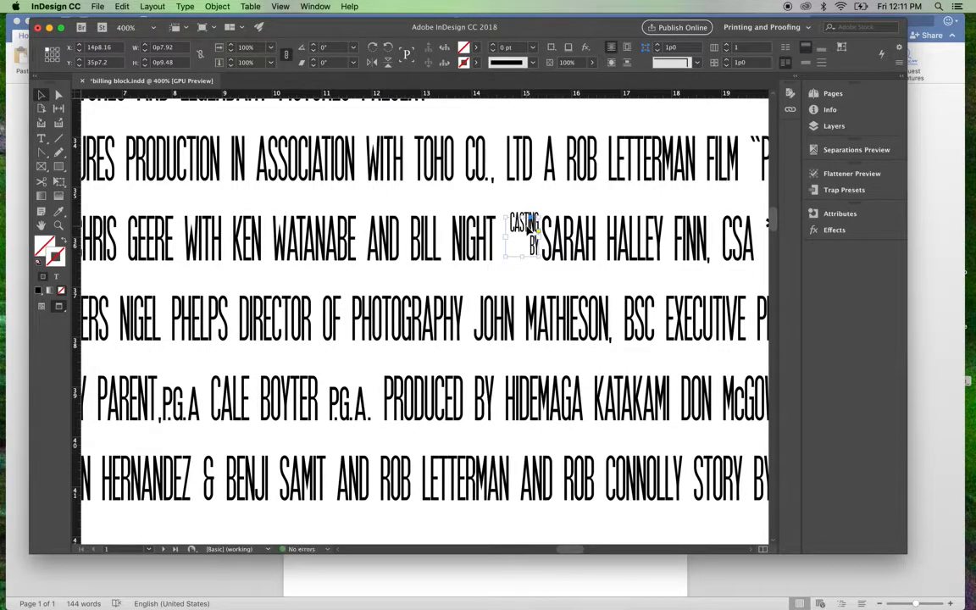
{"action": "key", "text": "super+equal"}
{"action": "key", "text": "super+equal"}
{"action": "key", "text": "super+equal"}
{"action": "key", "text": "super+equal"}
{"action": "key", "text": "super+equal"}
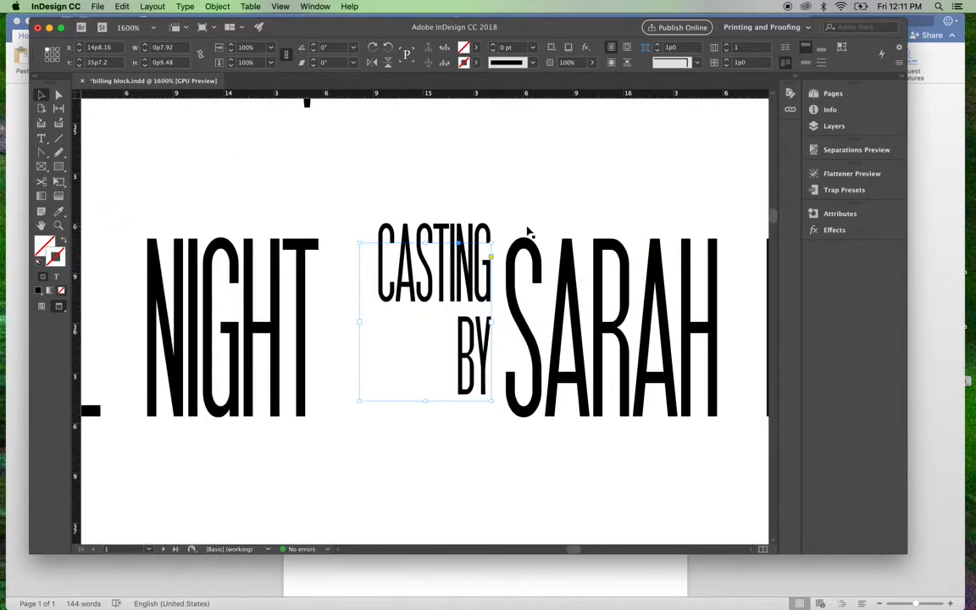
{"action": "key", "text": "Down"}
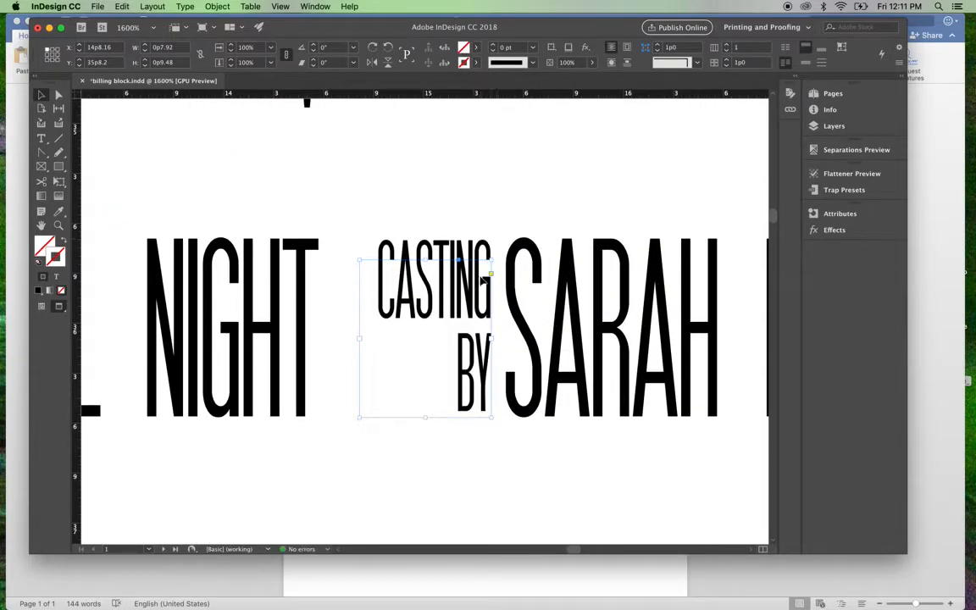
{"action": "left_click_drag", "start_coordinate": [481, 280], "coordinate": [483, 280]}
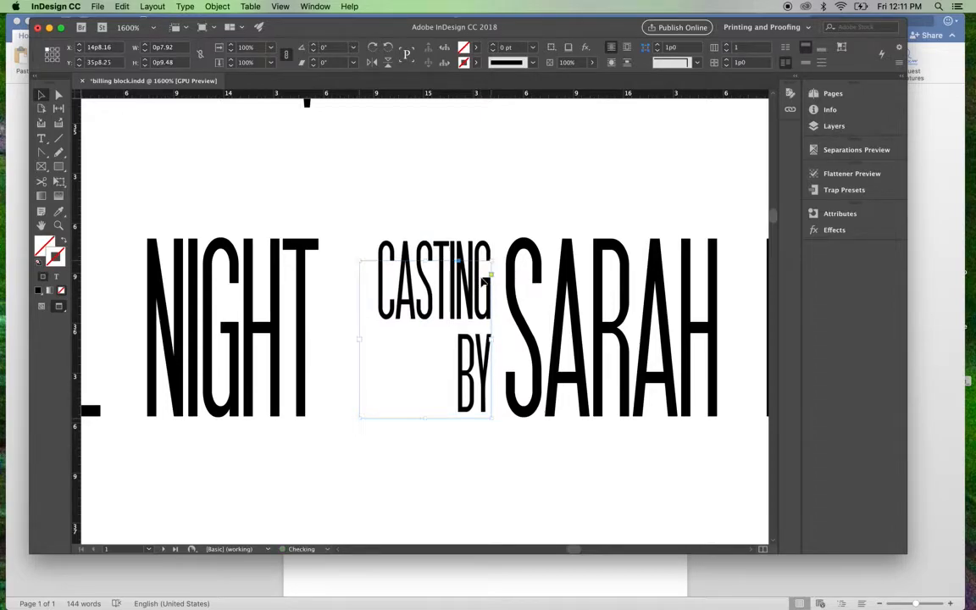
Step: Extend the lower edge of the "CASTING BY" frame slightly downward
{"action": "left_click", "coordinate": [500, 456]}
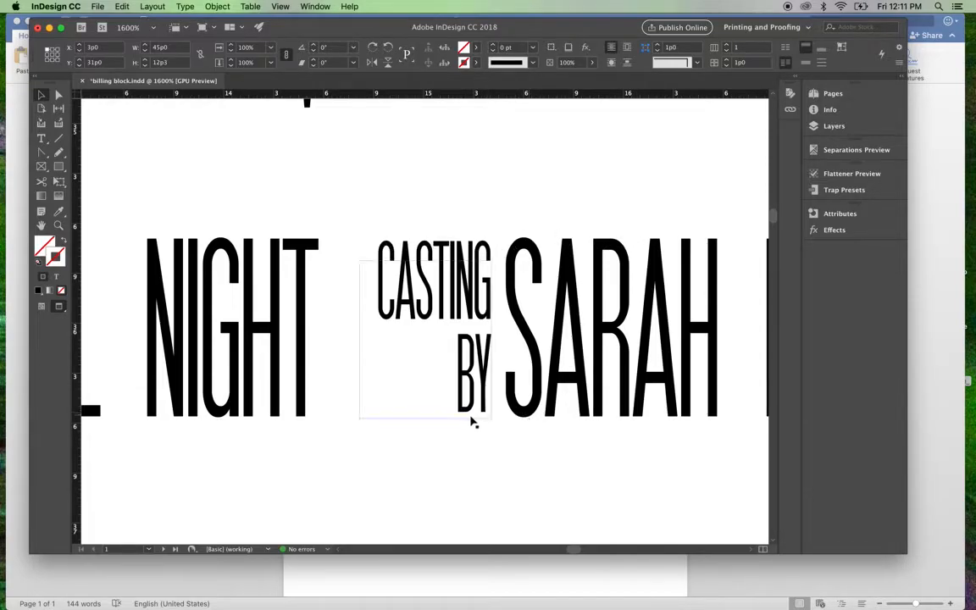
{"action": "left_click", "coordinate": [435, 418]}
{"action": "left_click_drag", "start_coordinate": [425, 419], "coordinate": [426, 425]}
Step: Set the leading of the "CASTING BY" text to 5.9 pt so that its lower line meets the baseline of the adjacent name
{"action": "left_click", "coordinate": [42, 140]}
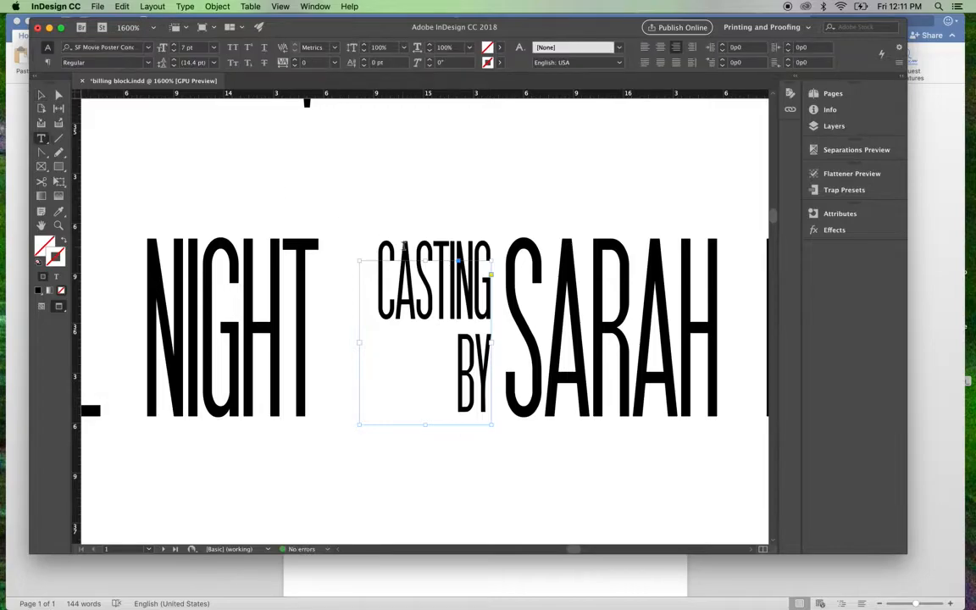
{"action": "left_click_drag", "start_coordinate": [376, 284], "coordinate": [460, 319]}
{"action": "left_click_drag", "start_coordinate": [460, 394], "coordinate": [483, 400]}
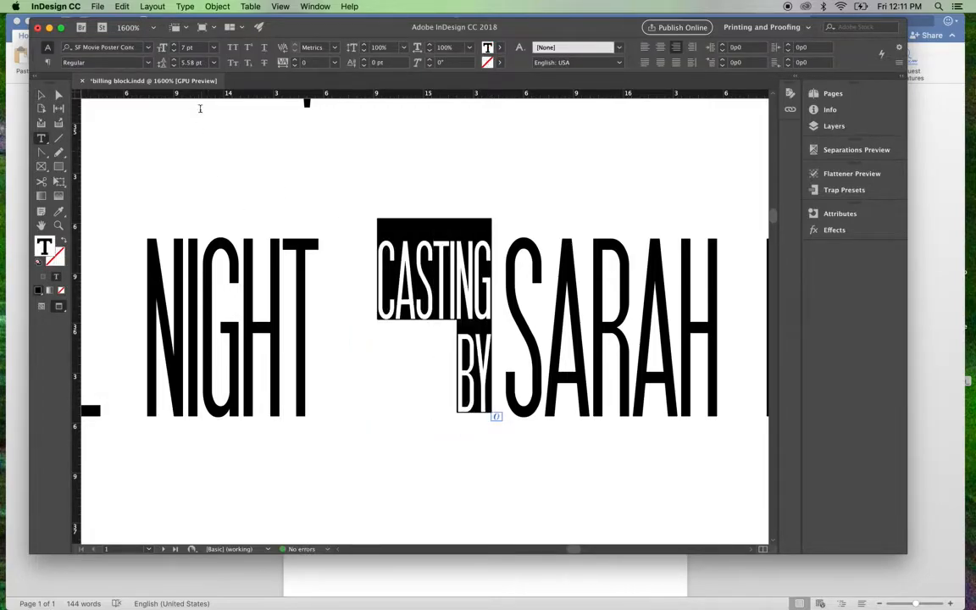
{"action": "left_click", "coordinate": [183, 62]}
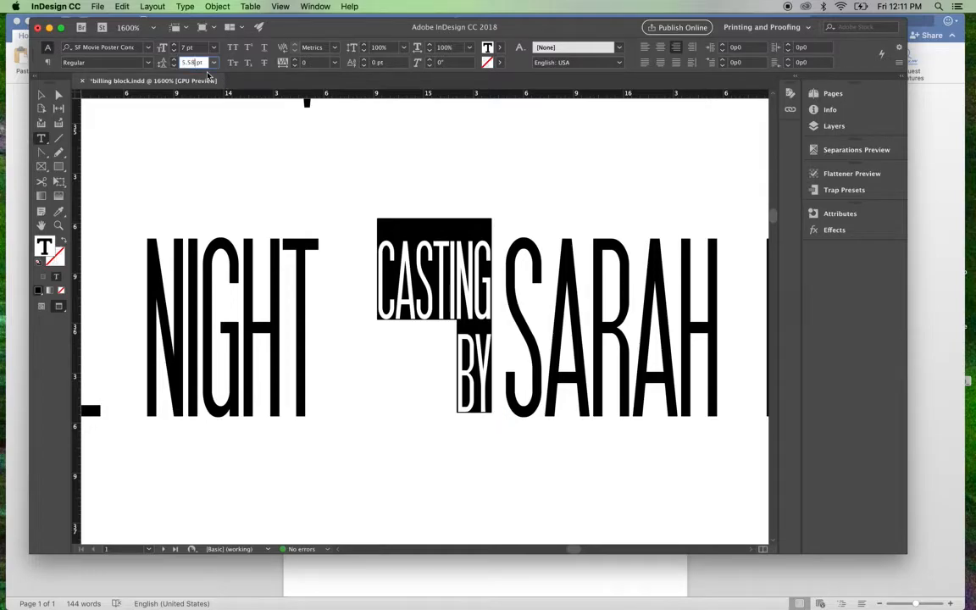
{"action": "type", "text": "5.5"}
{"action": "key", "text": "Return"}
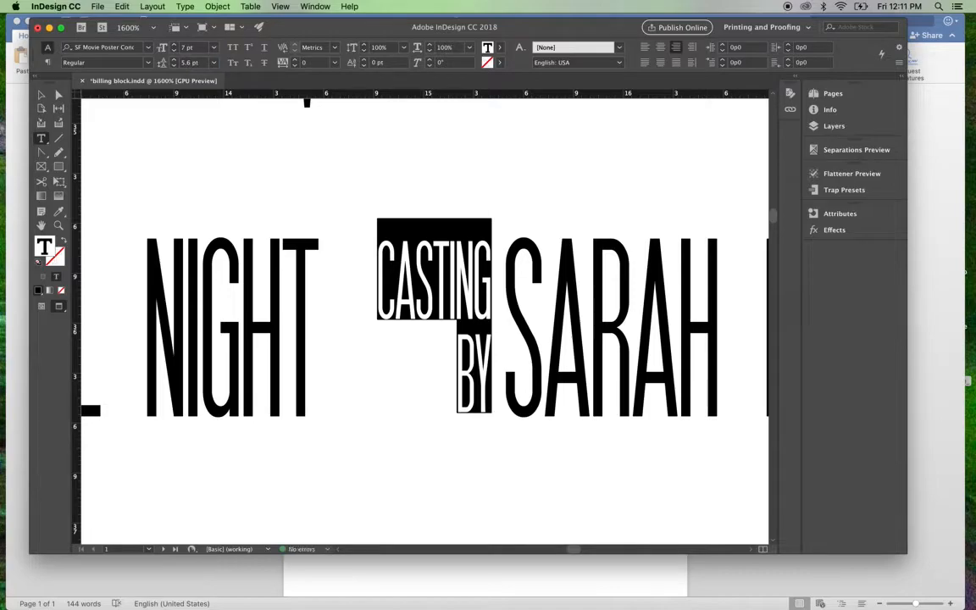
{"action": "left_click", "coordinate": [192, 65]}
{"action": "key", "text": "Return"}
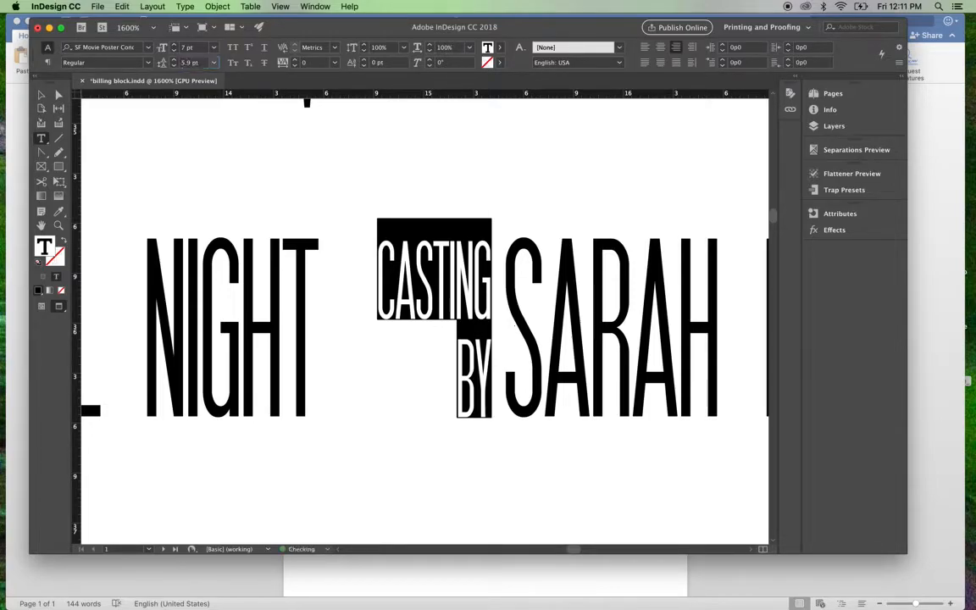
{"action": "left_click", "coordinate": [359, 462]}
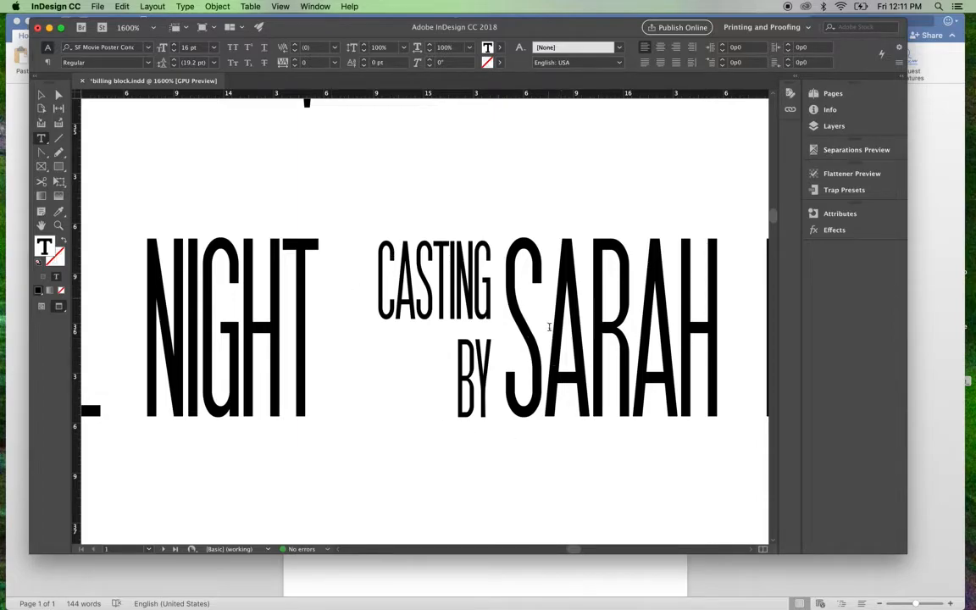
{"action": "scroll", "coordinate": [550, 327], "scroll_direction": "right", "scroll_amount": 3}
{"action": "scroll", "coordinate": [549, 327], "scroll_direction": "up", "scroll_amount": 2}
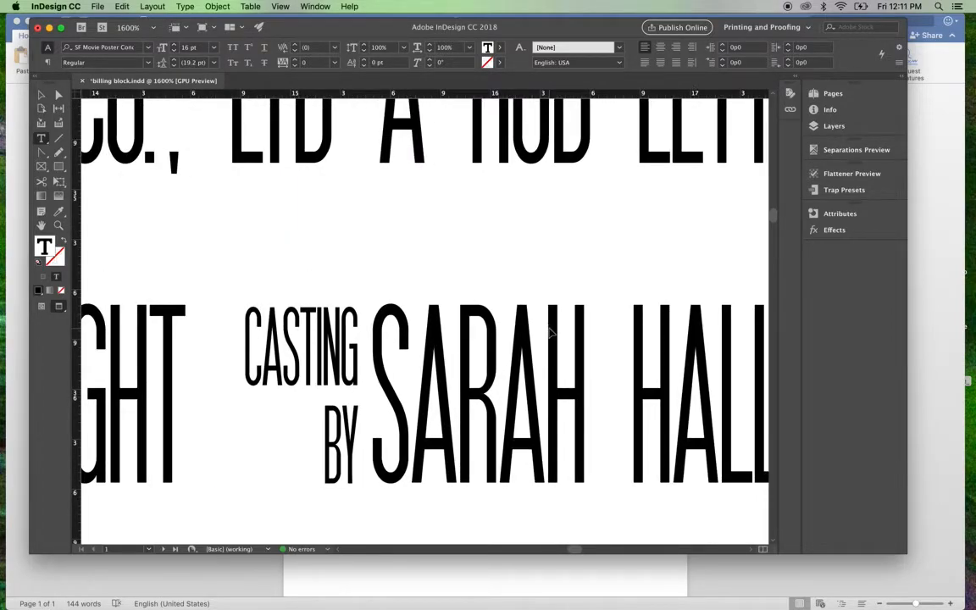
Step: Review the "CASTING BY" label within the billing block and check the tracking of the space before the casting director's name
{"action": "key", "text": "super+minus"}
{"action": "key", "text": "super+minus"}
{"action": "key", "text": "super+minus"}
{"action": "key", "text": "super+minus"}
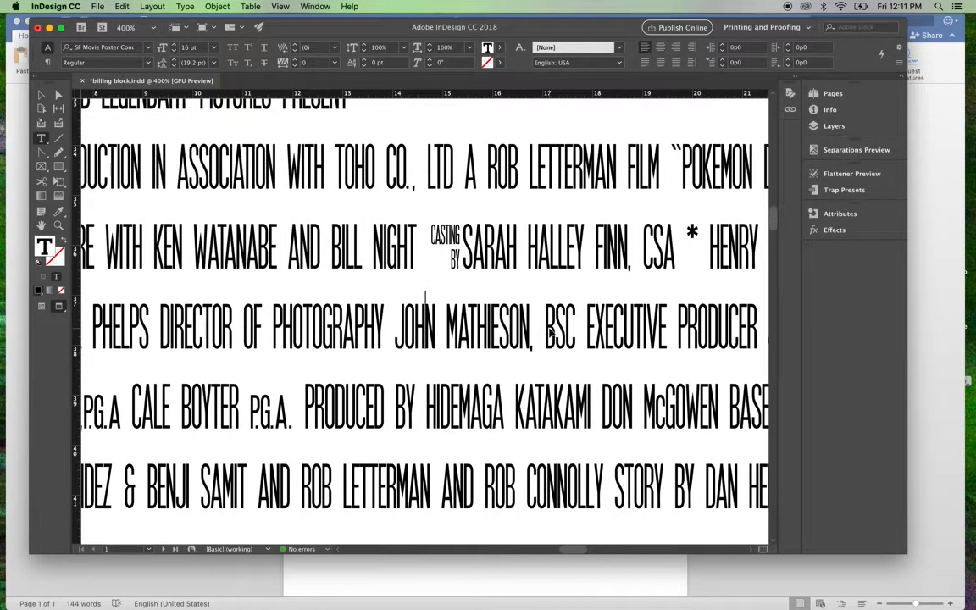
{"action": "key", "text": "super+minus"}
{"action": "key", "text": "super+minus"}
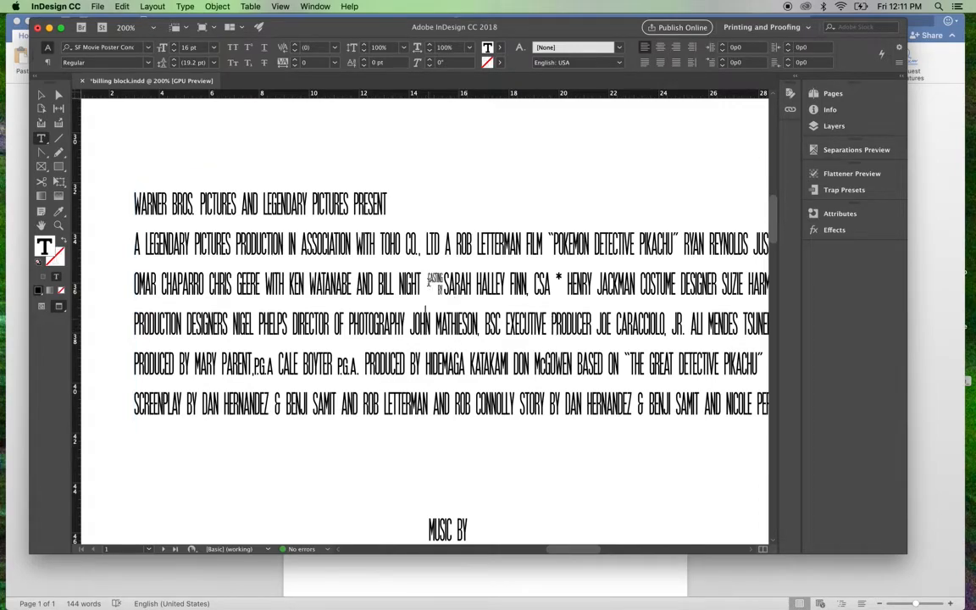
{"action": "key", "text": "shift+Right"}
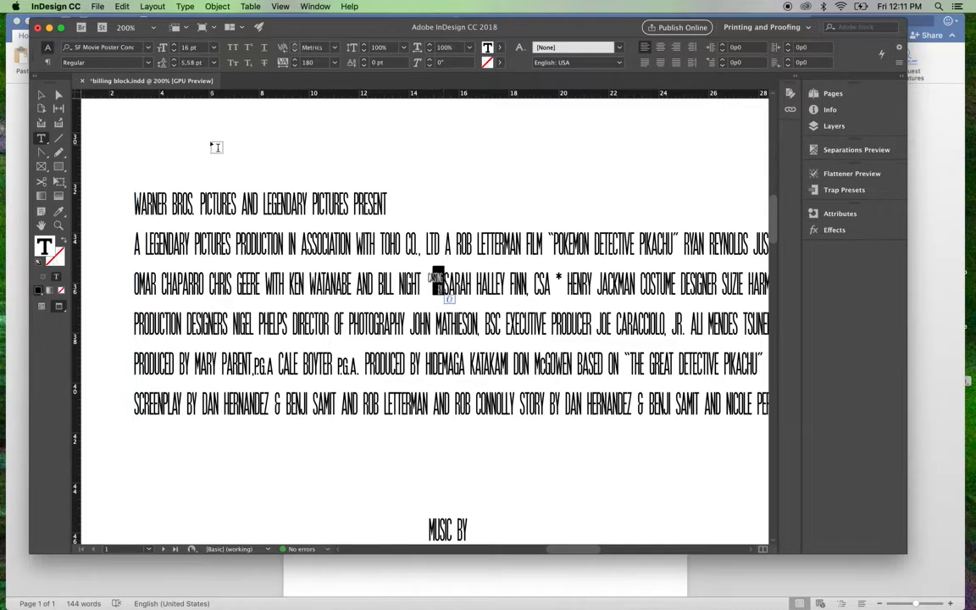
{"action": "left_click", "coordinate": [433, 278]}
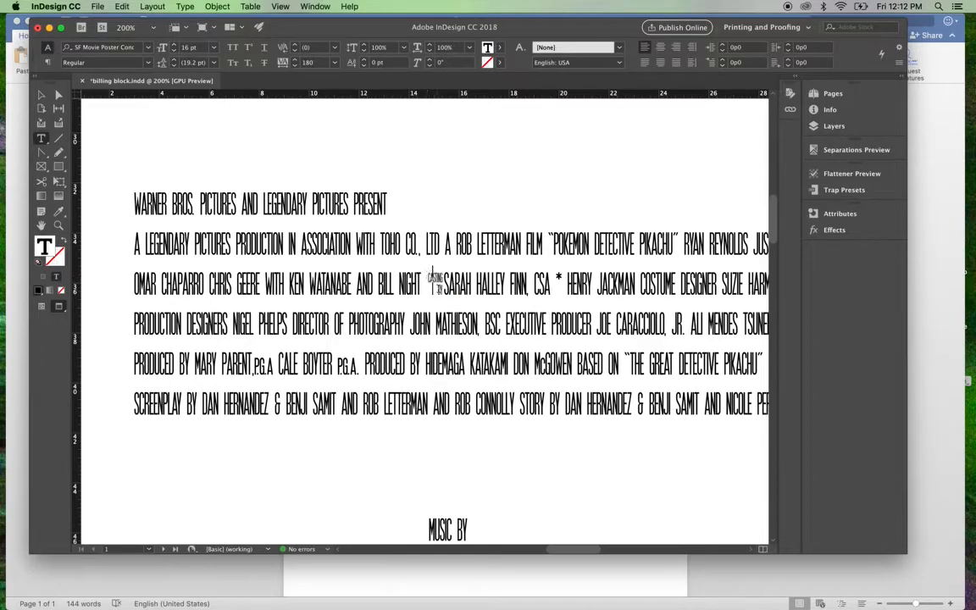
{"action": "key", "text": "shift+Right"}
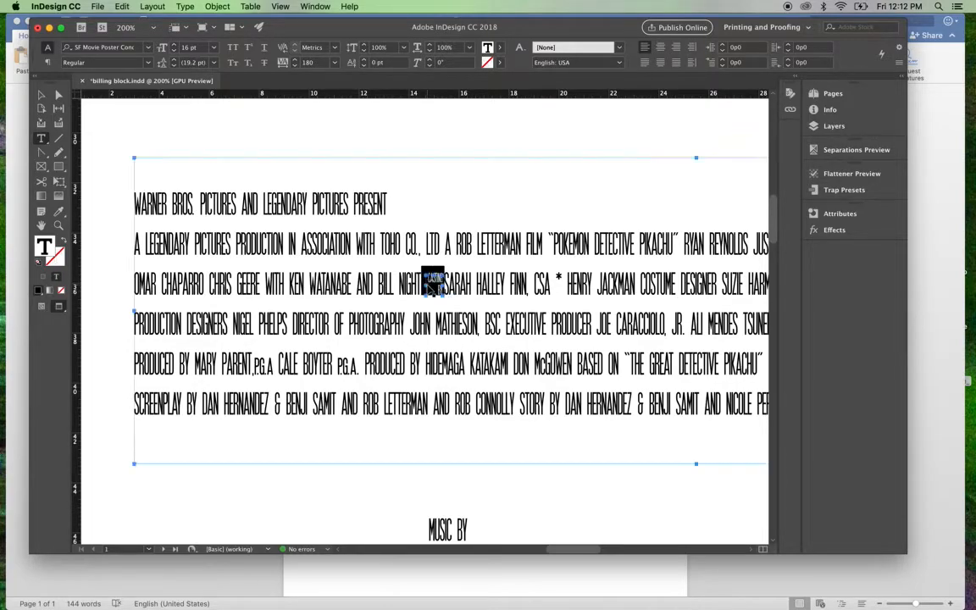
{"action": "key", "text": "super+equal"}
{"action": "key", "text": "super+equal"}
{"action": "key", "text": "super+equal"}
{"action": "key", "text": "super+equal"}
{"action": "key", "text": "super+equal"}
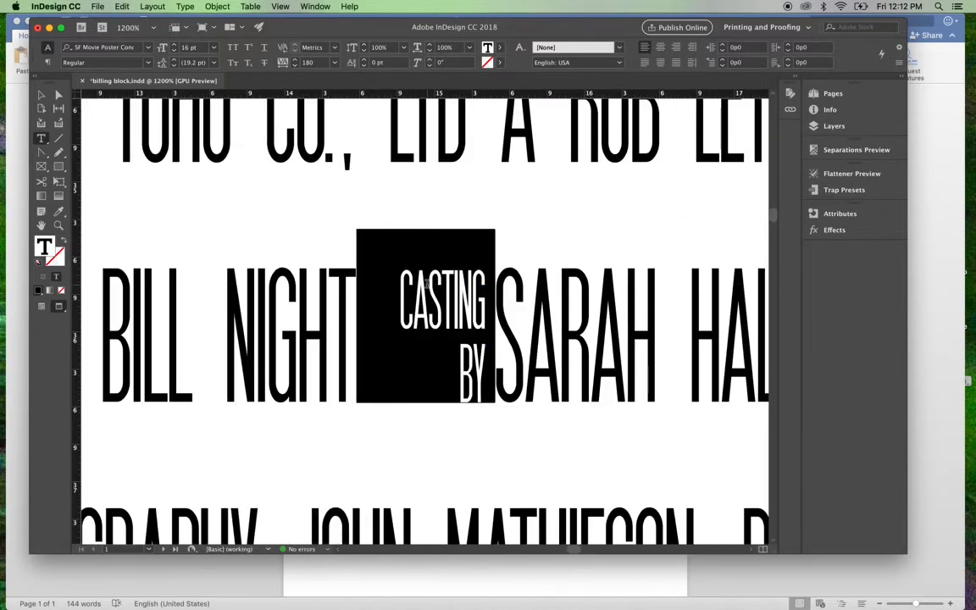
{"action": "left_click", "coordinate": [556, 228]}
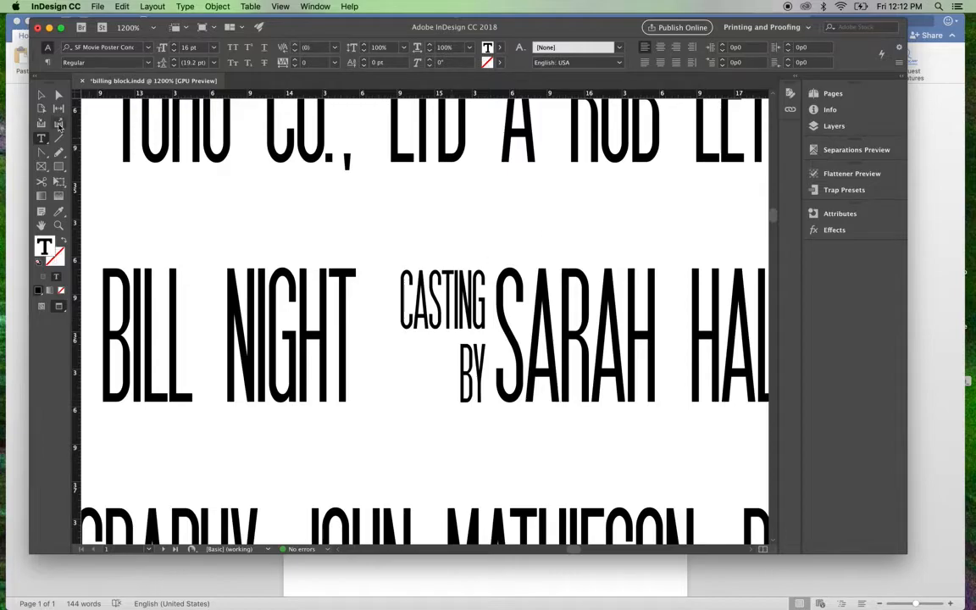
Step: Check the frame of the "CASTING BY" label and the font size and leading of its text
{"action": "left_click", "coordinate": [40, 93]}
{"action": "left_click", "coordinate": [442, 318]}
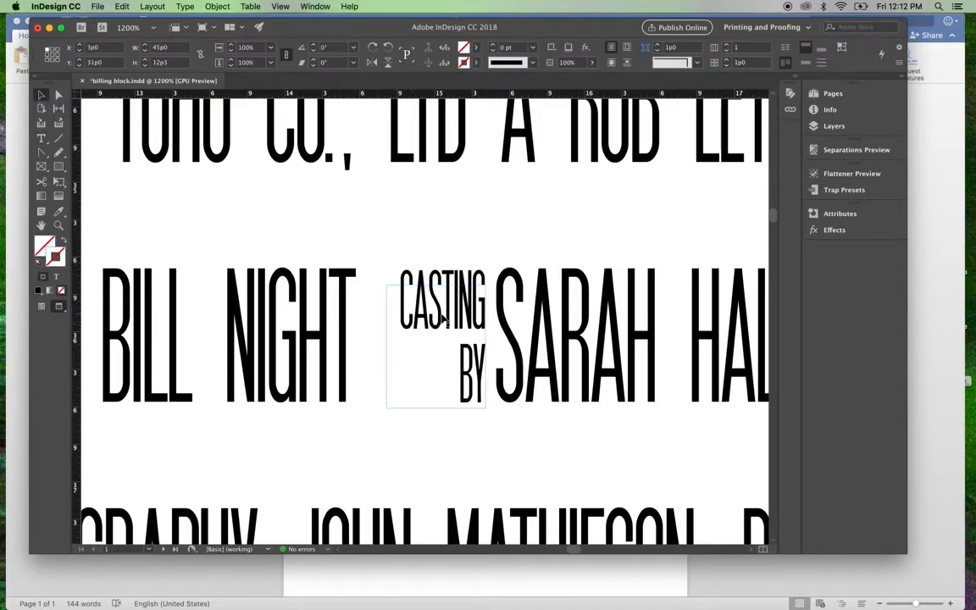
{"action": "left_click", "coordinate": [442, 319]}
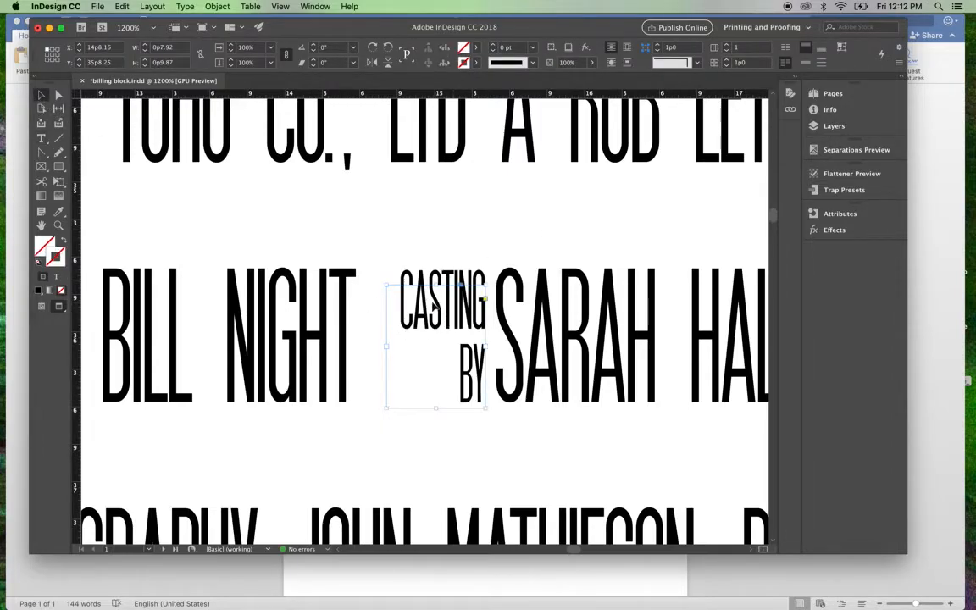
{"action": "left_click", "coordinate": [40, 137]}
{"action": "left_click_drag", "start_coordinate": [412, 312], "coordinate": [482, 374]}
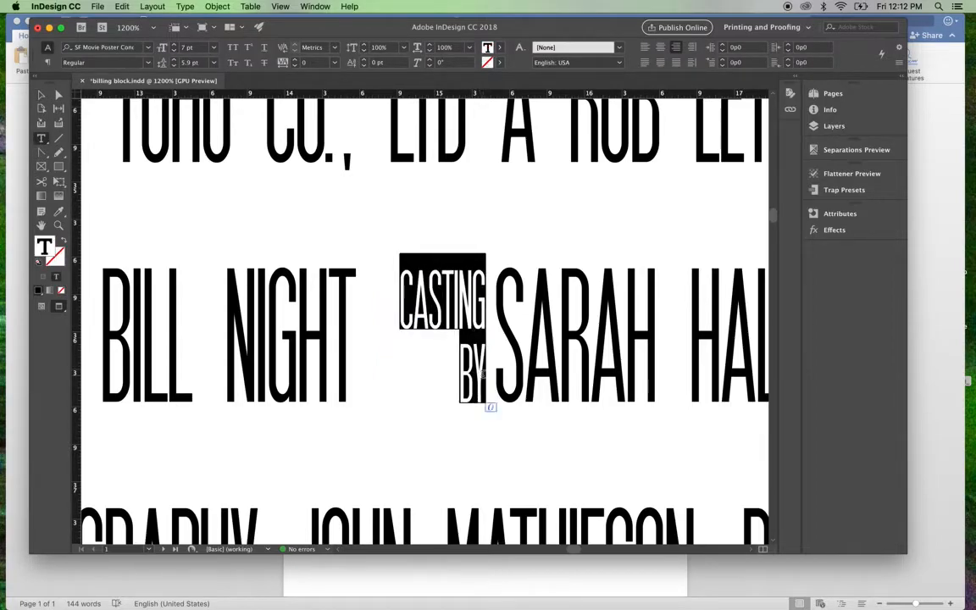
Step: Set the font size of the "MUSIC BY" text below the billing block to 7 pt
{"action": "scroll", "coordinate": [254, 233], "scroll_direction": "down", "scroll_amount": 10}
{"action": "scroll", "coordinate": [253, 233], "scroll_direction": "right", "scroll_amount": 5}
{"action": "scroll", "coordinate": [253, 233], "scroll_direction": "up", "scroll_amount": 5}
{"action": "scroll", "coordinate": [253, 233], "scroll_direction": "right", "scroll_amount": 2}
{"action": "scroll", "coordinate": [254, 233], "scroll_direction": "down", "scroll_amount": 5}
{"action": "scroll", "coordinate": [253, 233], "scroll_direction": "left", "scroll_amount": 3}
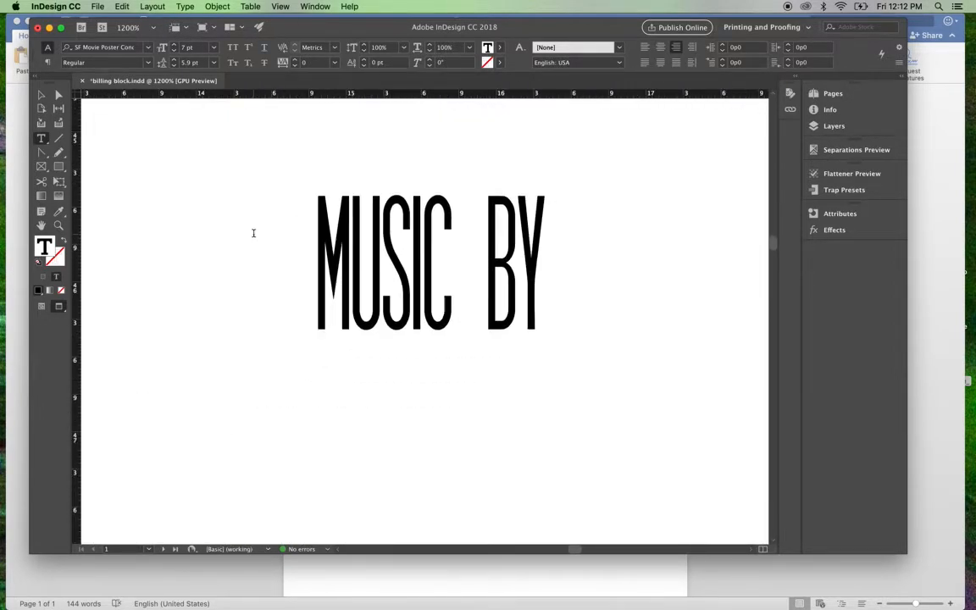
{"action": "left_click_drag", "start_coordinate": [543, 277], "coordinate": [301, 262]}
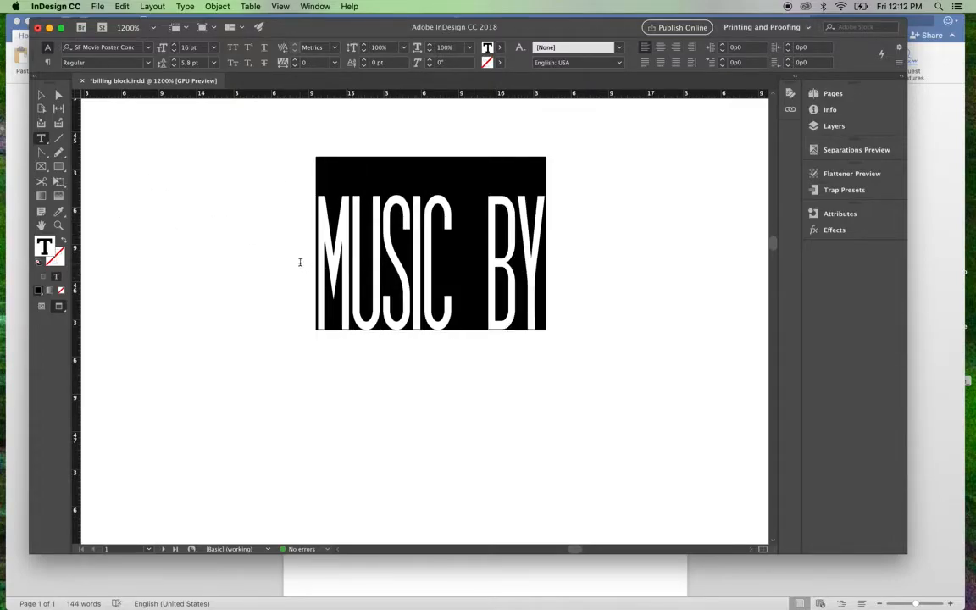
{"action": "left_click", "coordinate": [201, 48]}
{"action": "triple_click", "coordinate": [201, 47]}
{"action": "type", "text": "7"}
{"action": "key", "text": "Return"}
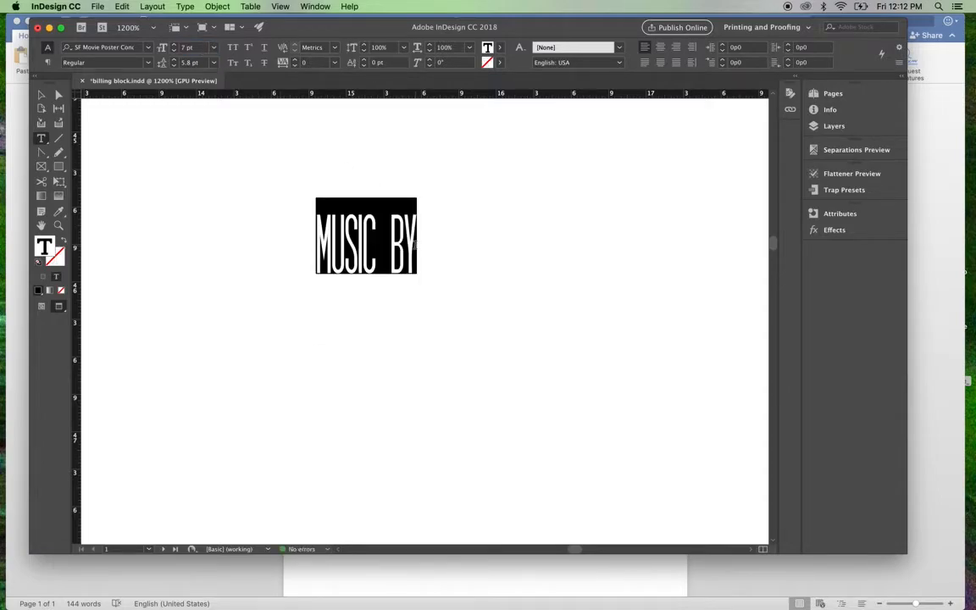
Step: Break "MUSIC BY" into two lines before "BY" and right-align both lines
{"action": "left_click", "coordinate": [395, 247]}
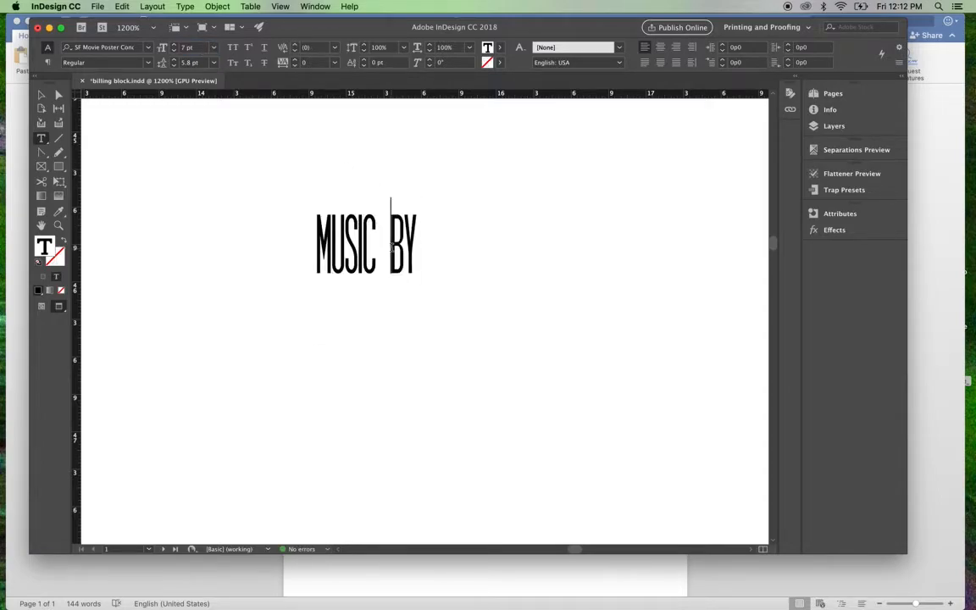
{"action": "key", "text": "Return"}
{"action": "left_click_drag", "start_coordinate": [342, 322], "coordinate": [285, 268]}
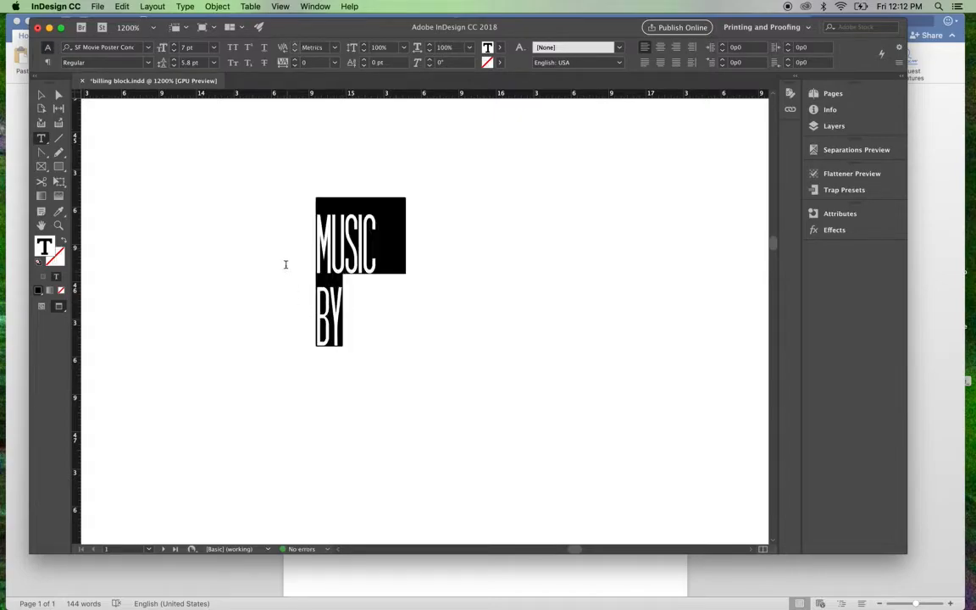
{"action": "left_click", "coordinate": [676, 47]}
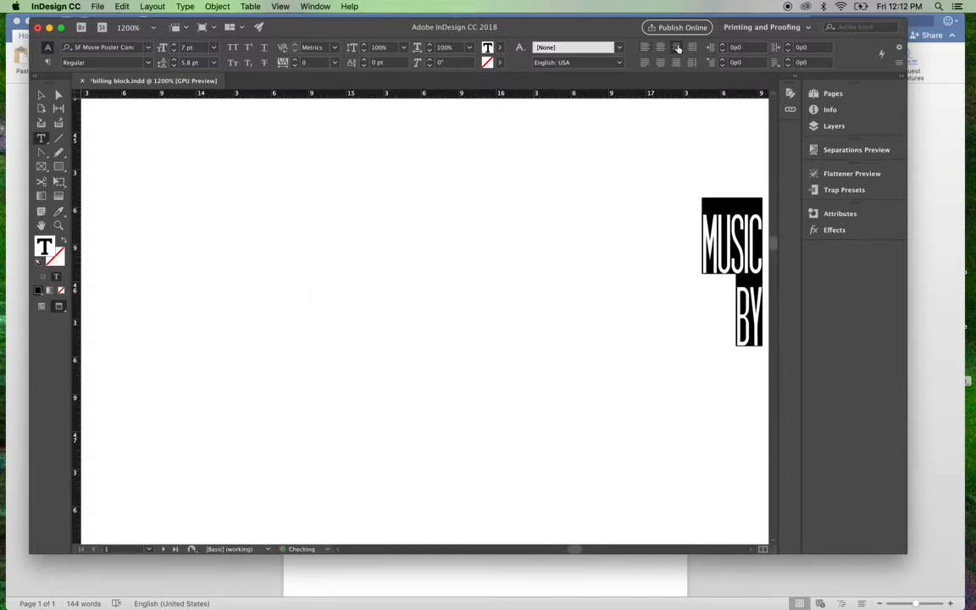
Step: Set the leading of the two-line "MUSIC BY" text to 5.9 pt
{"action": "scroll", "coordinate": [567, 258], "scroll_direction": "right", "scroll_amount": 4}
{"action": "scroll", "coordinate": [567, 262], "scroll_direction": "up", "scroll_amount": 3}
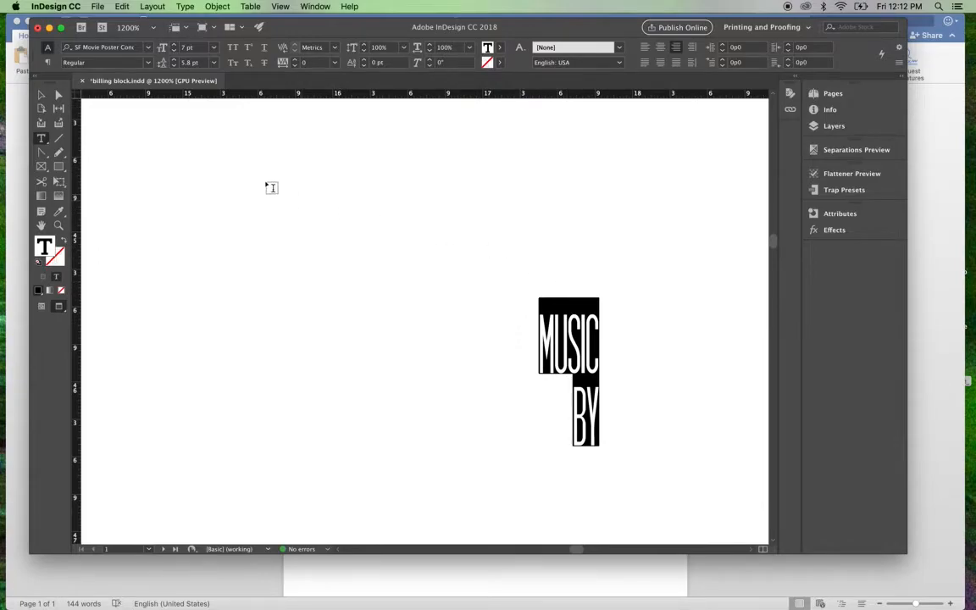
{"action": "left_click", "coordinate": [189, 63]}
{"action": "key", "text": "Return"}
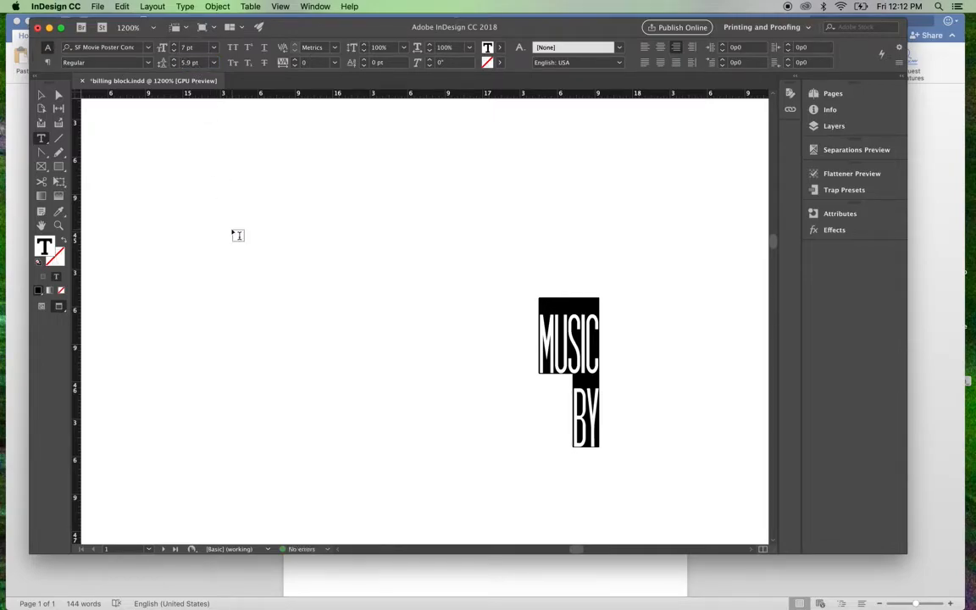
Step: Move the "MUSIC BY" frame up to just below the billing block's last line and shrink it to about 0p7.92 by 0p9.87
{"action": "key", "text": "super+minus"}
{"action": "key", "text": "super+minus"}
{"action": "key", "text": "super+minus"}
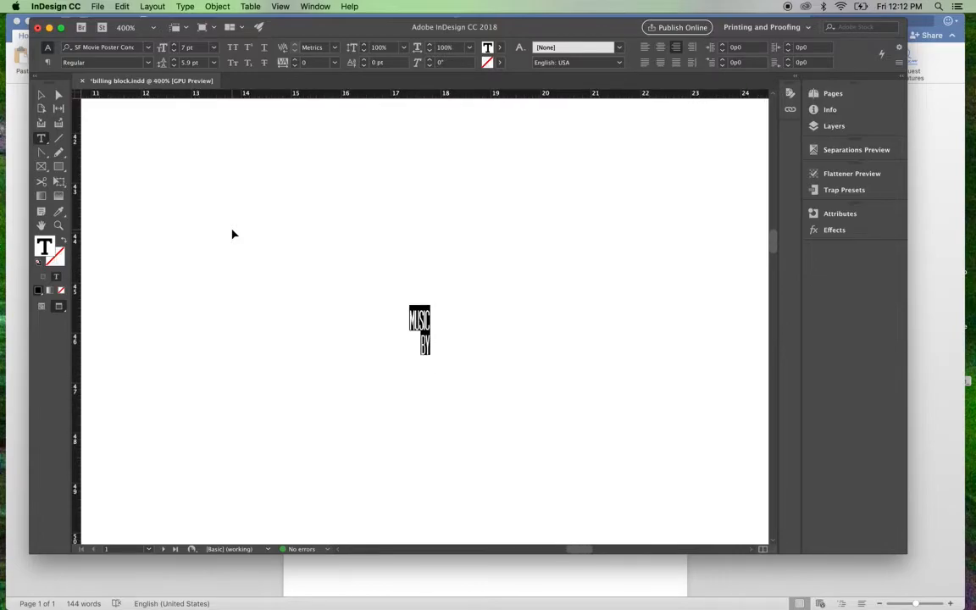
{"action": "scroll", "coordinate": [238, 234], "scroll_direction": "up", "scroll_amount": 2}
{"action": "scroll", "coordinate": [238, 235], "scroll_direction": "up", "scroll_amount": 2}
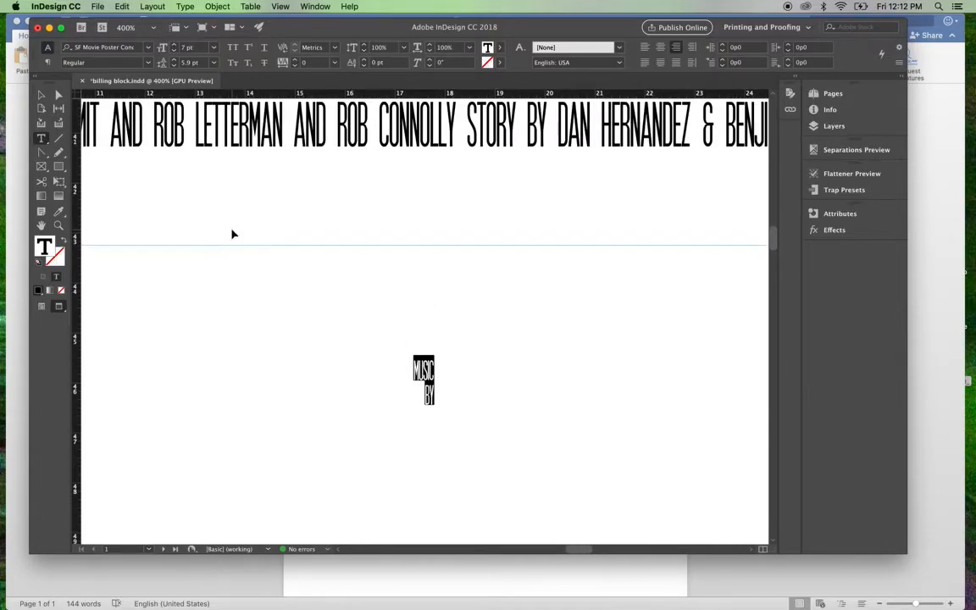
{"action": "left_click", "coordinate": [41, 94]}
{"action": "left_click_drag", "start_coordinate": [426, 396], "coordinate": [503, 234]}
{"action": "left_click_drag", "start_coordinate": [365, 335], "coordinate": [479, 242]}
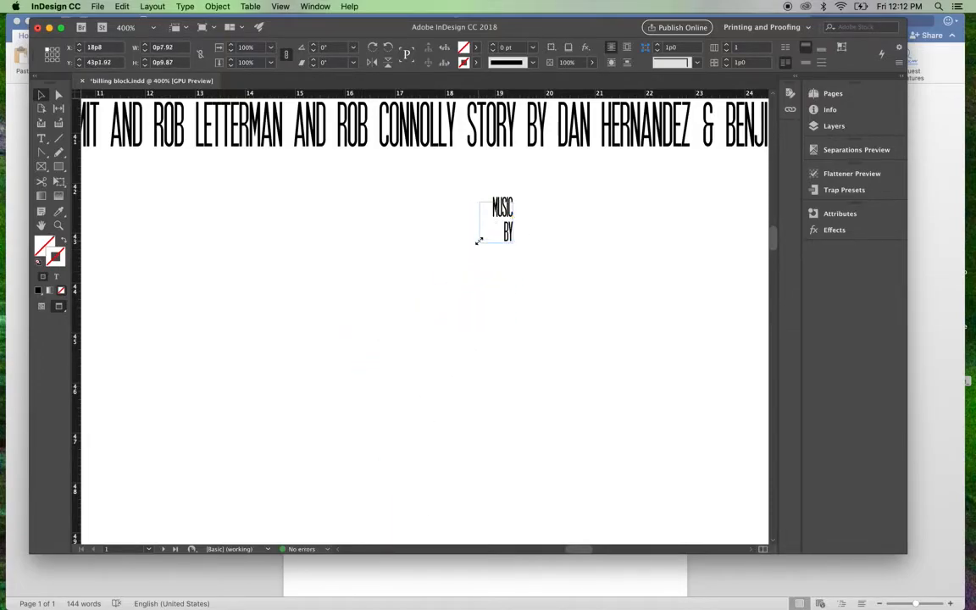
Step: Delete the asterisk placeholder before the composer's name, keeping a gap for the "MUSIC BY" label
{"action": "scroll", "coordinate": [432, 318], "scroll_direction": "up", "scroll_amount": 6}
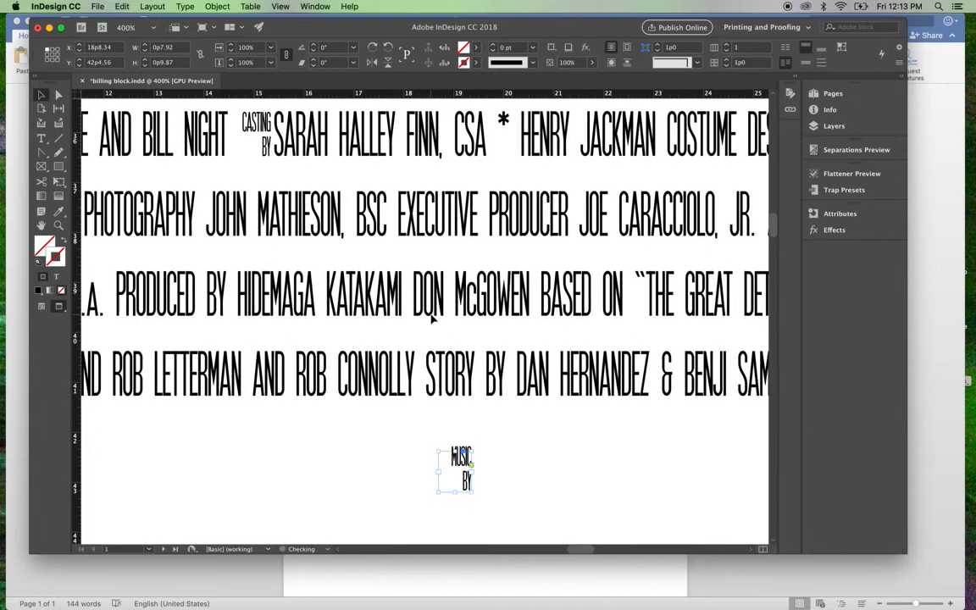
{"action": "key", "text": "t"}
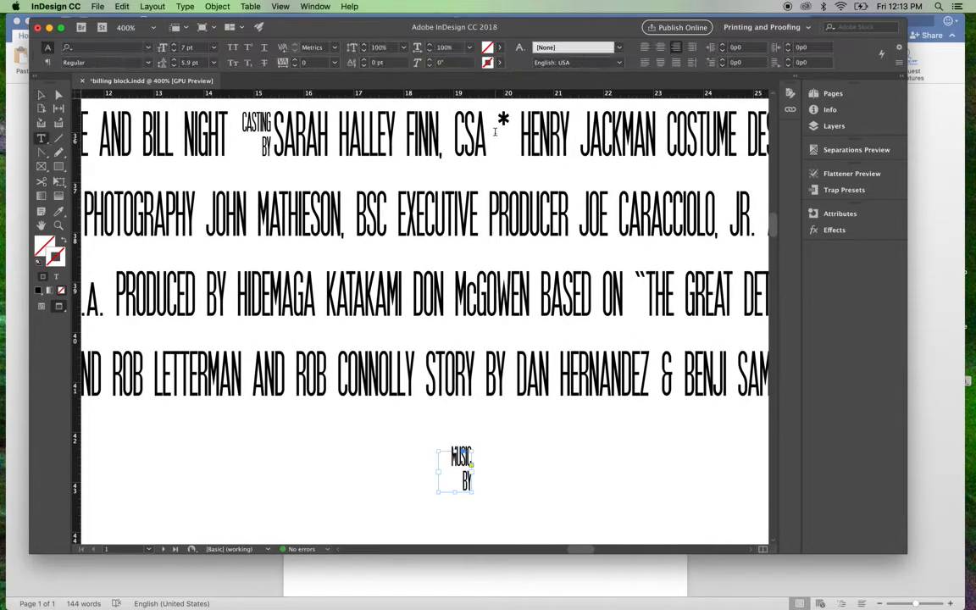
{"action": "left_click", "coordinate": [517, 113]}
{"action": "key", "text": "BackSpace"}
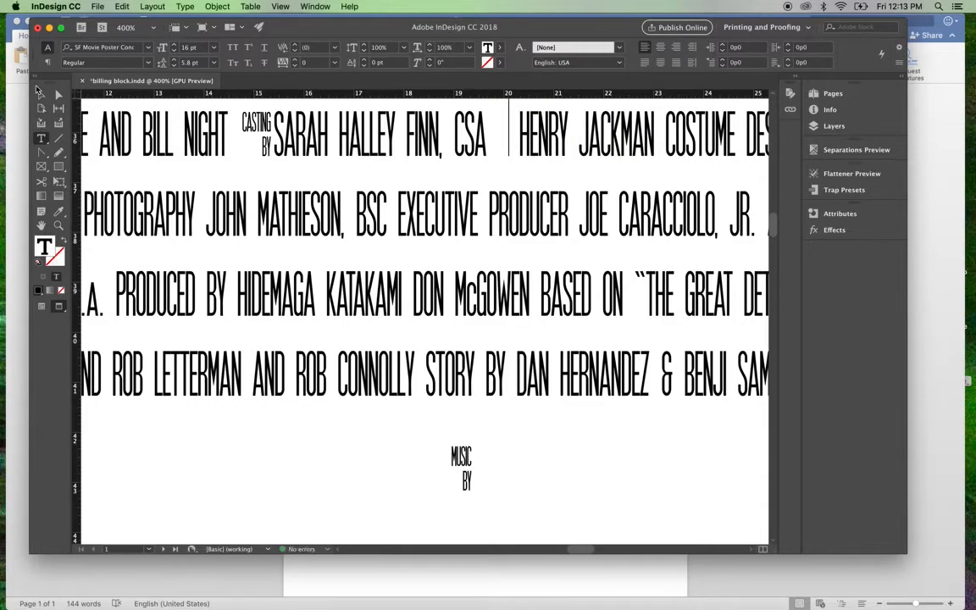
Step: Move the "MUSIC BY" frame into the gap before the composer's name, aligned with the tops and baseline of its letters
{"action": "key", "text": "Escape"}
{"action": "left_click_drag", "start_coordinate": [464, 469], "coordinate": [512, 125]}
{"action": "key", "text": "super+equal"}
{"action": "key", "text": "super+equal"}
{"action": "key", "text": "super+equal"}
{"action": "key", "text": "super+equal"}
{"action": "key", "text": "super+equal"}
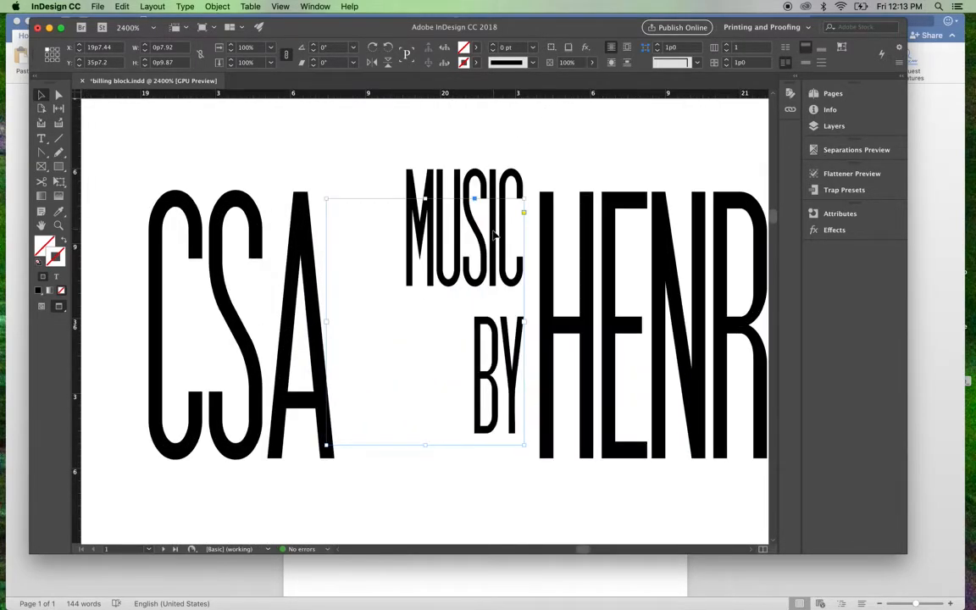
{"action": "mouse_move", "coordinate": [491, 233]}
{"action": "left_mouse_down"}
{"action": "mouse_move", "coordinate": [496, 245]}
{"action": "mouse_move", "coordinate": [505, 239]}
{"action": "left_mouse_up"}
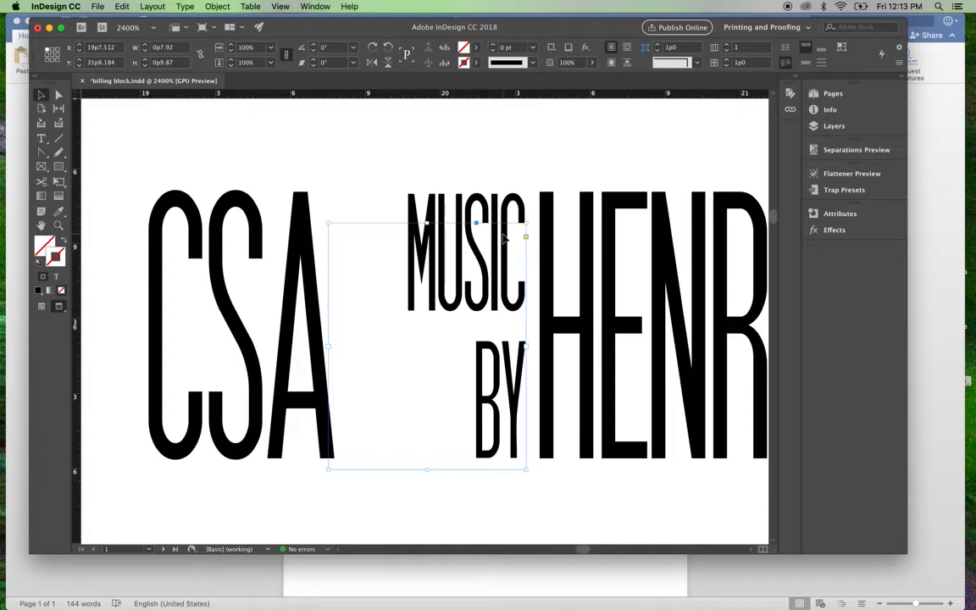
{"action": "left_click", "coordinate": [515, 144]}
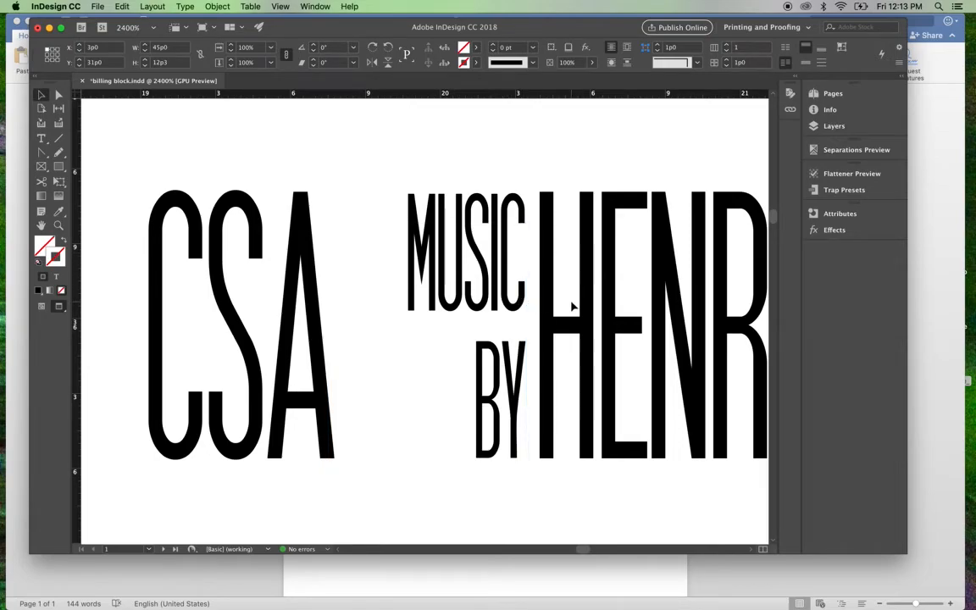
Step: Compare the two labels' spacing and nudge the "MUSIC BY" frame slightly left, away from the composer's name, to about X 19p7.344
{"action": "key", "text": "super+minus"}
{"action": "key", "text": "super+minus"}
{"action": "key", "text": "super+minus"}
{"action": "key", "text": "super+minus"}
{"action": "key", "text": "super+minus"}
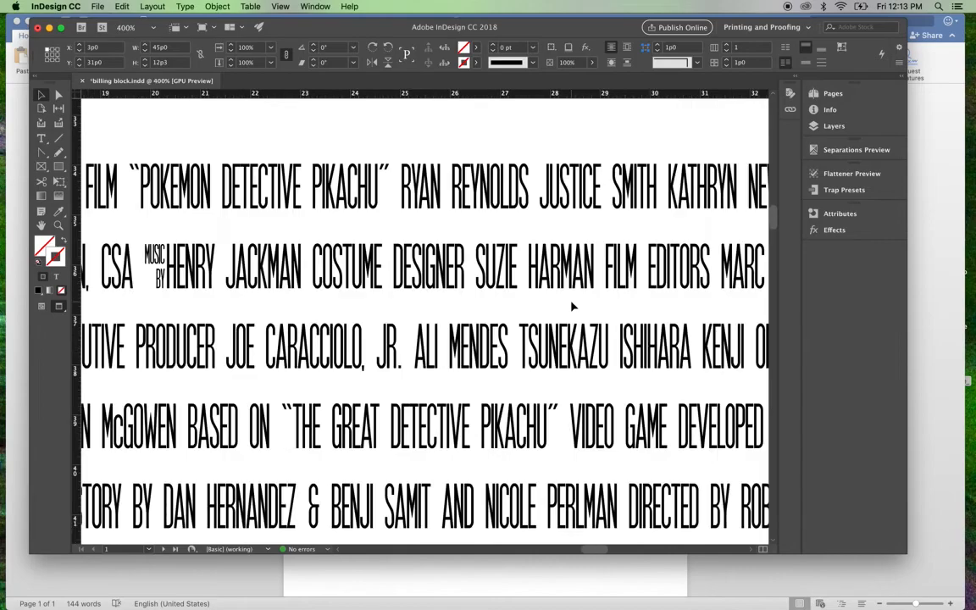
{"action": "scroll", "coordinate": [572, 307], "scroll_direction": "left", "scroll_amount": 10}
{"action": "scroll", "coordinate": [572, 307], "scroll_direction": "up", "scroll_amount": 2}
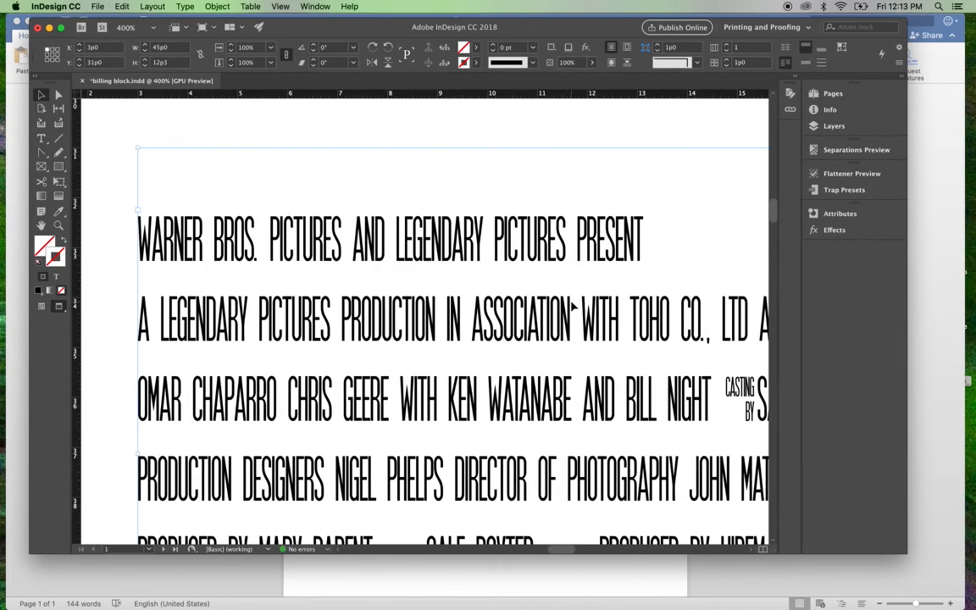
{"action": "scroll", "coordinate": [572, 307], "scroll_direction": "right", "scroll_amount": 5}
{"action": "scroll", "coordinate": [572, 307], "scroll_direction": "down", "scroll_amount": 1}
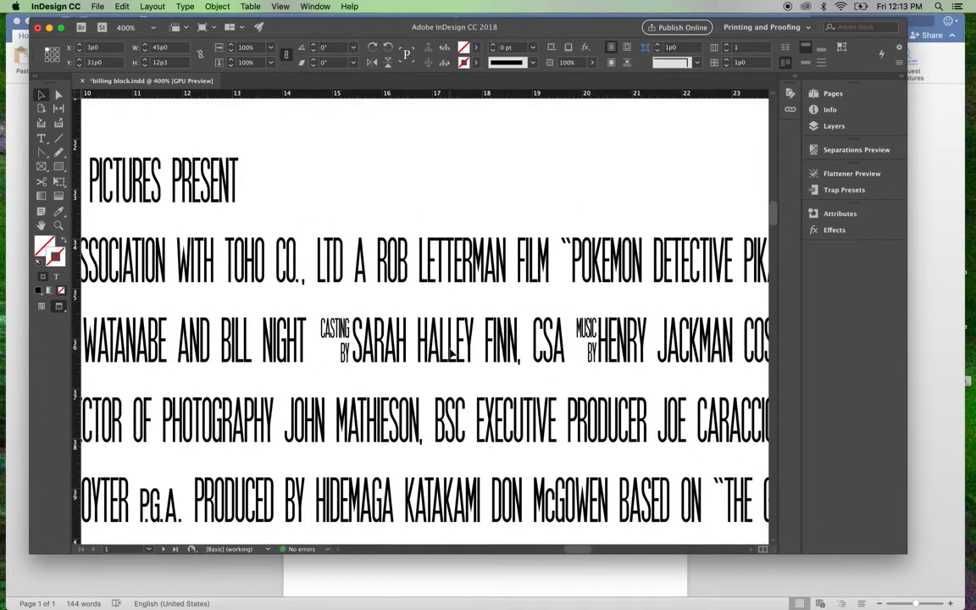
{"action": "left_click", "coordinate": [589, 330]}
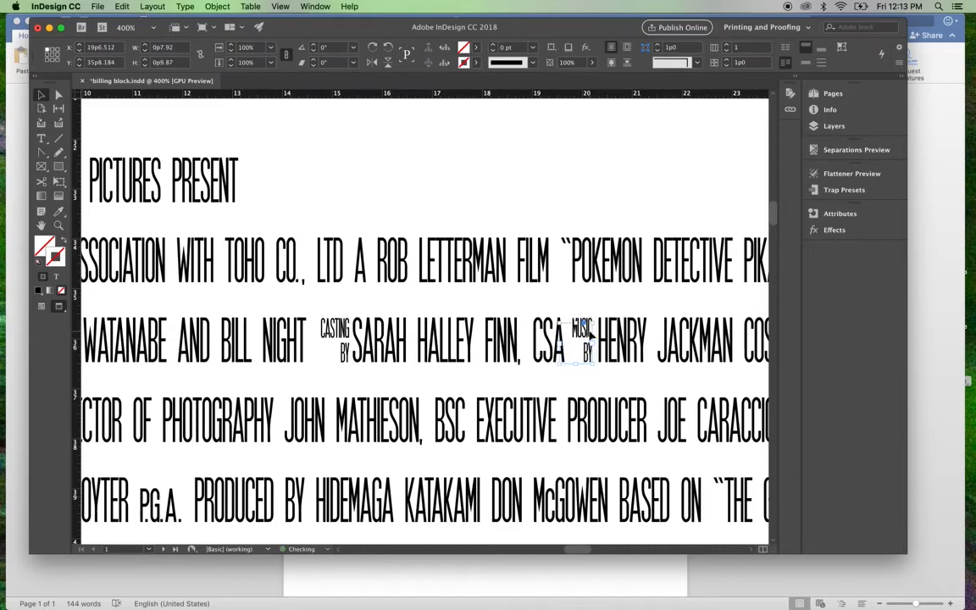
{"action": "key", "text": "super+equal"}
{"action": "key", "text": "super+equal"}
{"action": "key", "text": "super+equal"}
{"action": "key", "text": "super+equal"}
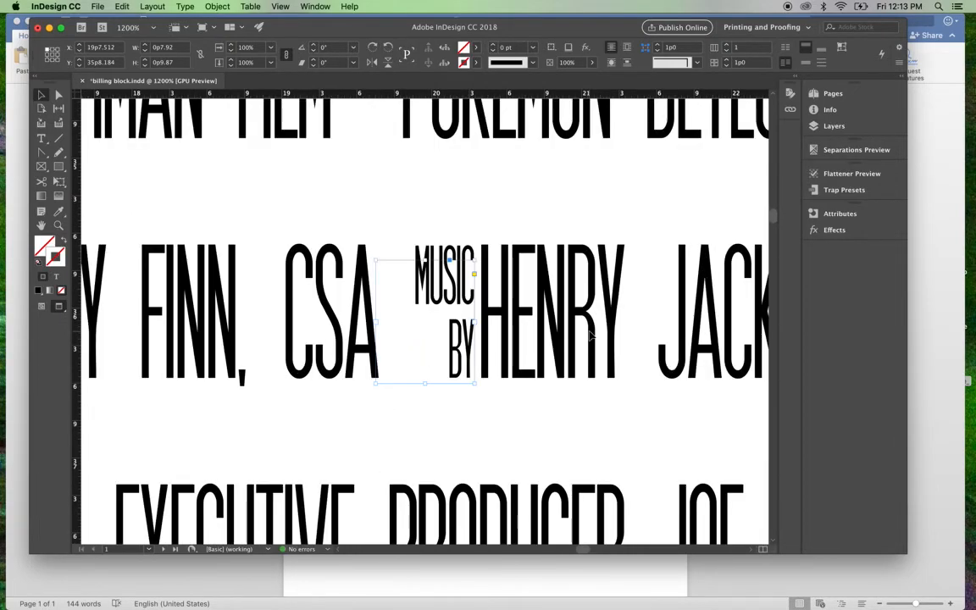
{"action": "left_click_drag", "start_coordinate": [513, 371], "coordinate": [510, 372]}
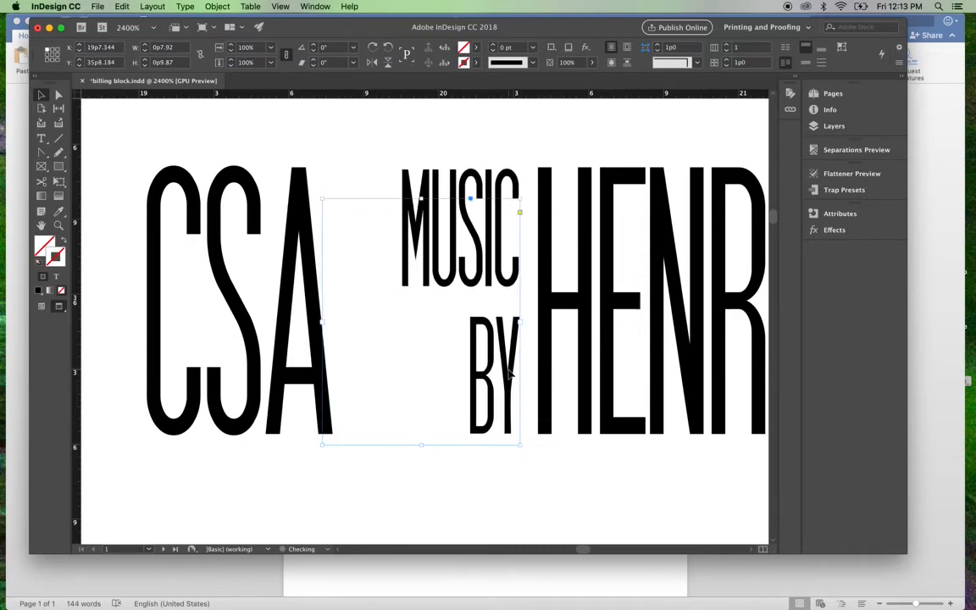
{"action": "left_click", "coordinate": [591, 148]}
{"action": "key", "text": "super+minus"}
{"action": "key", "text": "super+minus"}
{"action": "key", "text": "super+minus"}
{"action": "key", "text": "super+minus"}
{"action": "key", "text": "super+minus"}
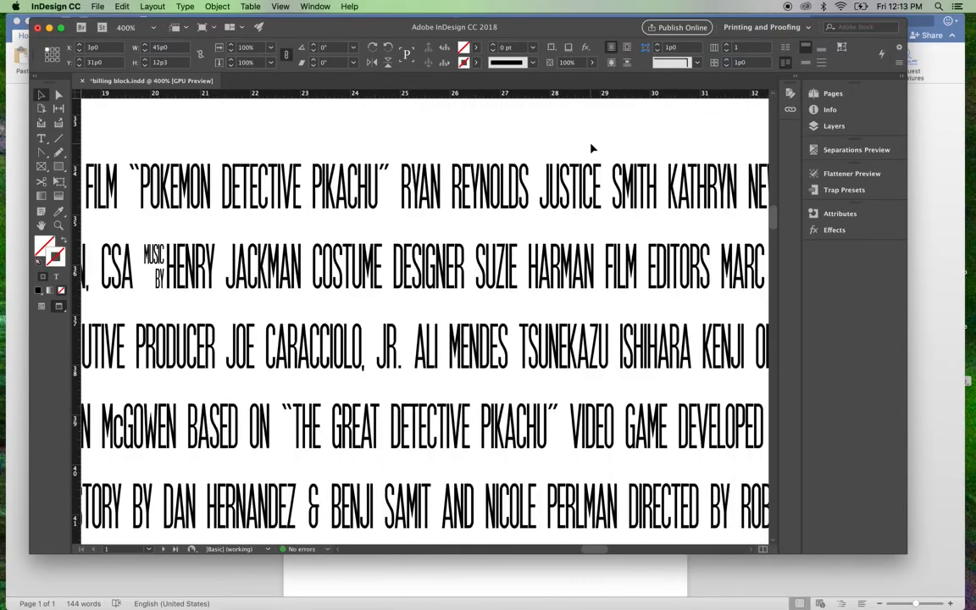
{"action": "scroll", "coordinate": [359, 241], "scroll_direction": "down", "scroll_amount": 5}
{"action": "scroll", "coordinate": [405, 321], "scroll_direction": "left", "scroll_amount": 3}
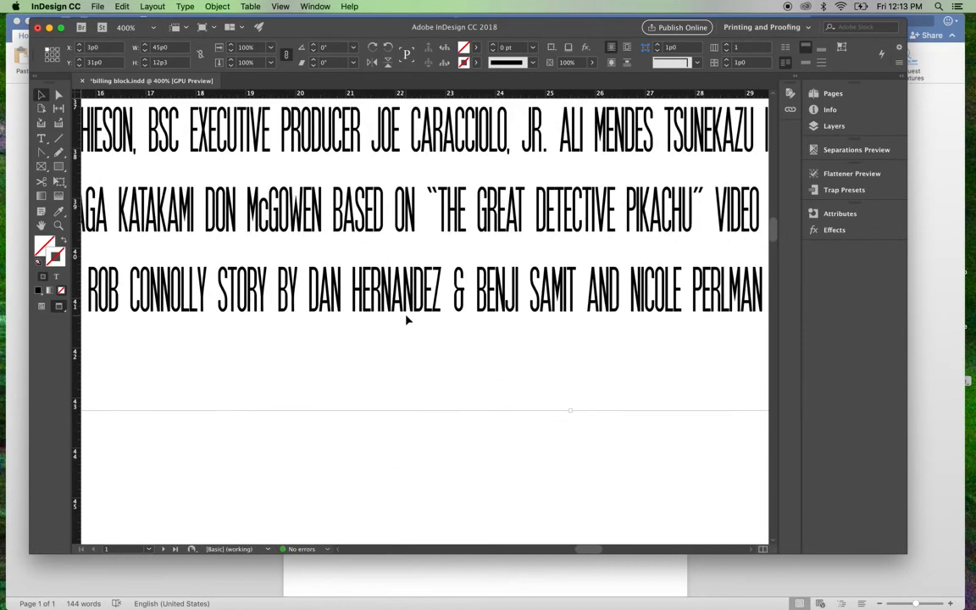
Step: Review the whole billing block, checking how the small stacked "CASTING BY" and "MUSIC BY" labels sit within the credit lines
{"action": "key", "text": "super+minus"}
{"action": "key", "text": "super+minus"}
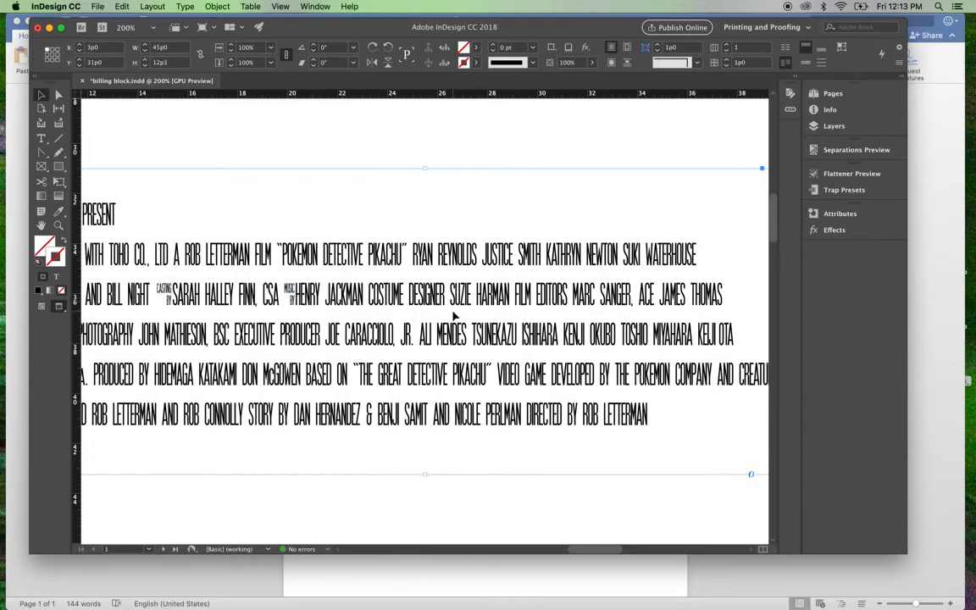
{"action": "scroll", "coordinate": [453, 315], "scroll_direction": "down", "scroll_amount": 1}
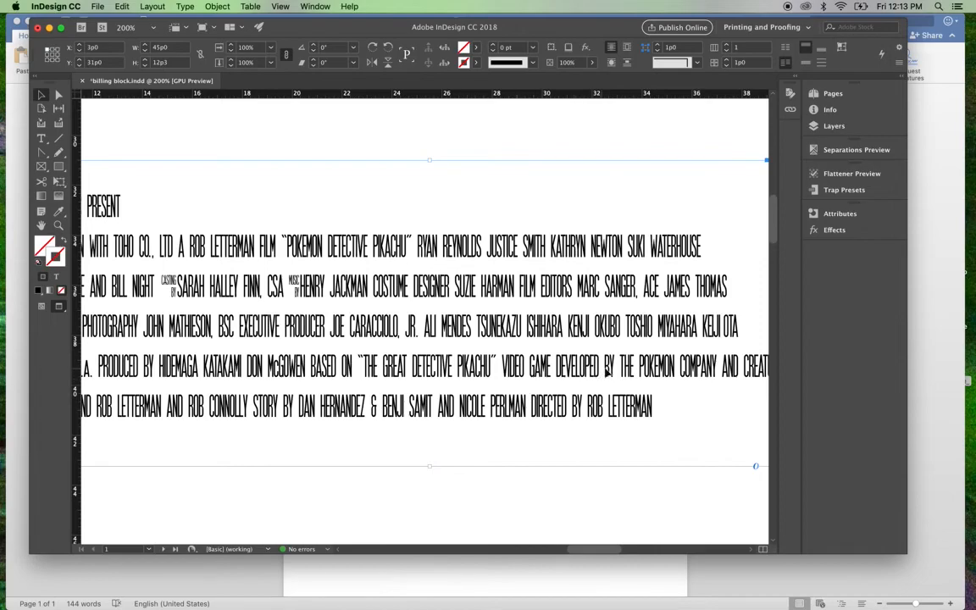
{"action": "scroll", "coordinate": [405, 350], "scroll_direction": "down", "scroll_amount": 3}
{"action": "scroll", "coordinate": [405, 350], "scroll_direction": "left", "scroll_amount": 5}
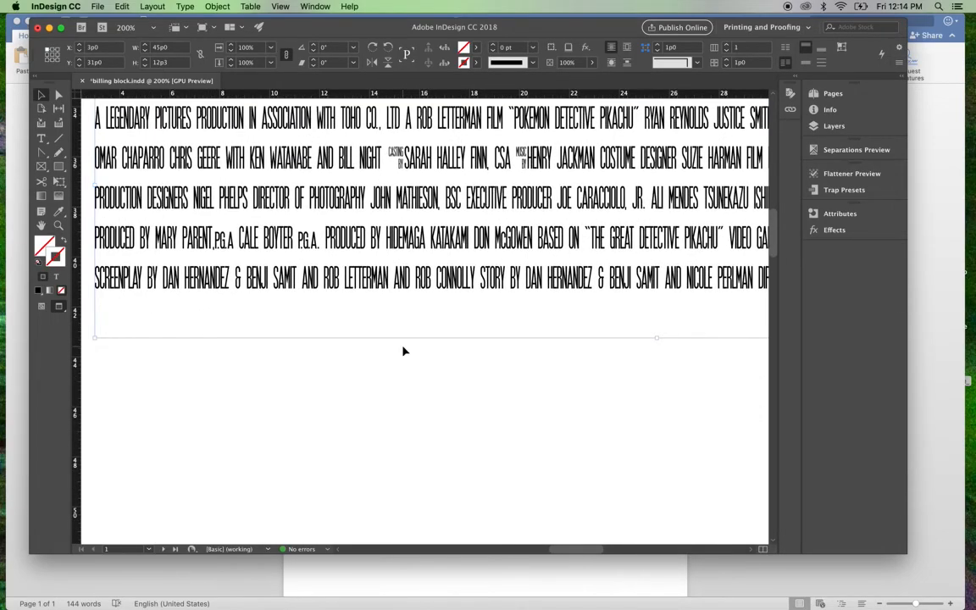
{"action": "key", "text": "super+minus"}
{"action": "key", "text": "super+minus"}
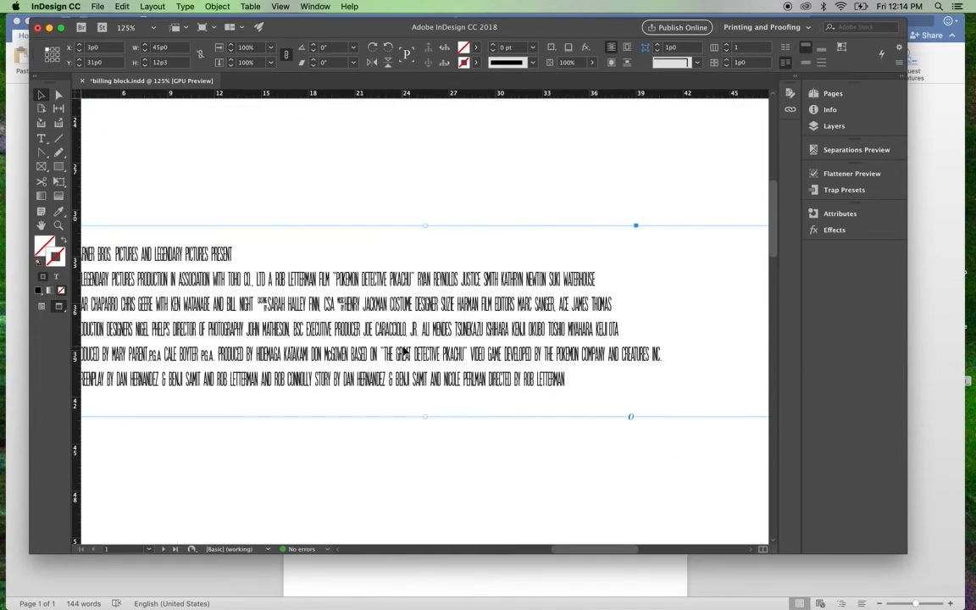
{"action": "scroll", "coordinate": [239, 446], "scroll_direction": "up", "scroll_amount": 2}
{"action": "scroll", "coordinate": [240, 446], "scroll_direction": "left", "scroll_amount": 2}
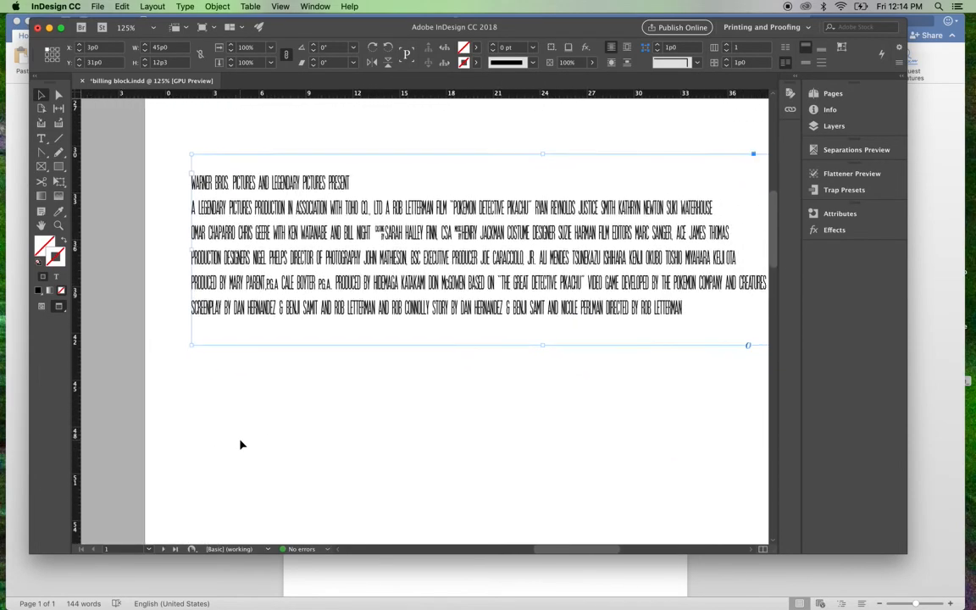
{"action": "scroll", "coordinate": [240, 445], "scroll_direction": "up", "scroll_amount": 1}
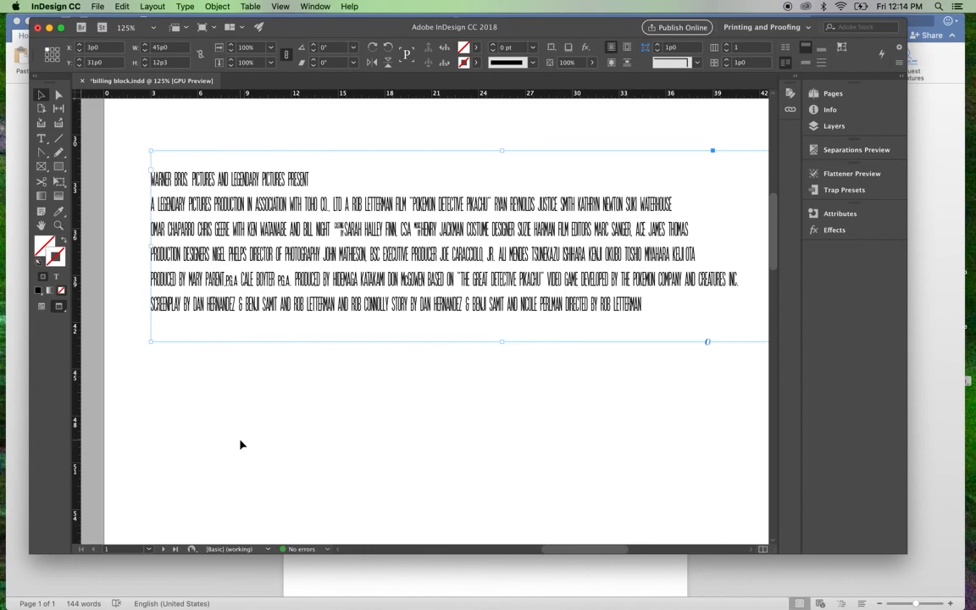